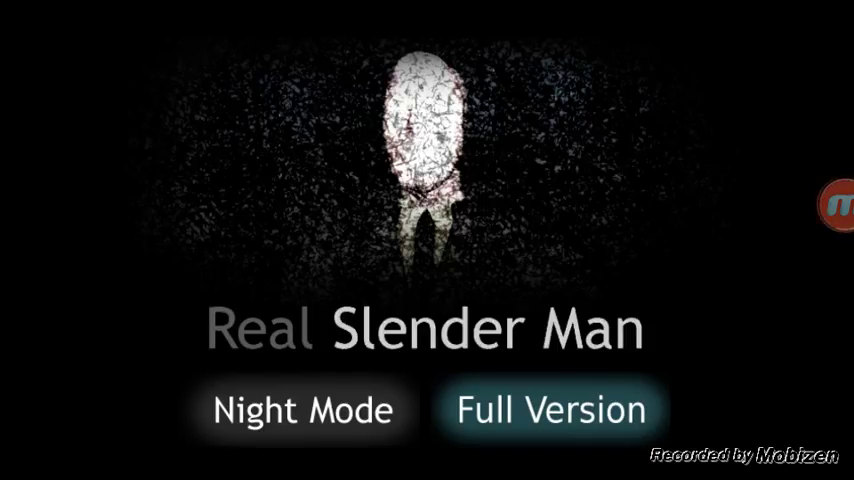
# Start a Night Mode game and raise the device volume one step while it loads.
pyautogui.click(836, 204)
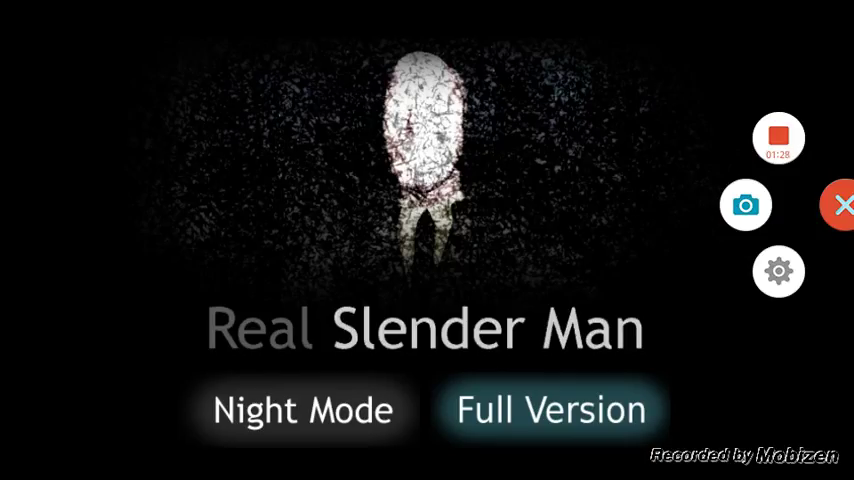
pyautogui.click(838, 205)
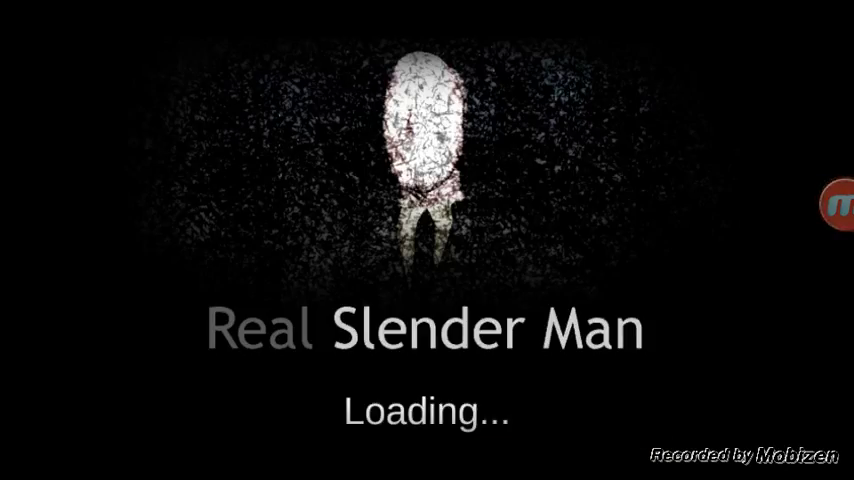
pyautogui.press('XF86AudioLowerVolume')
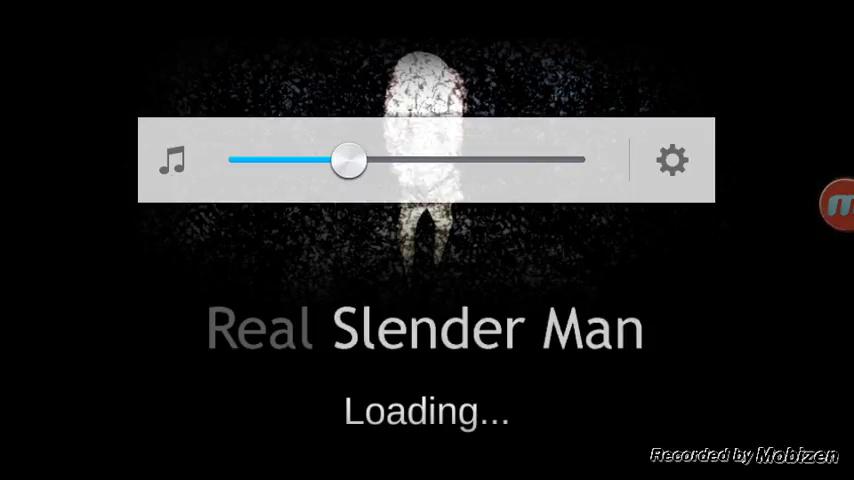
pyautogui.press('XF86AudioRaiseVolume')
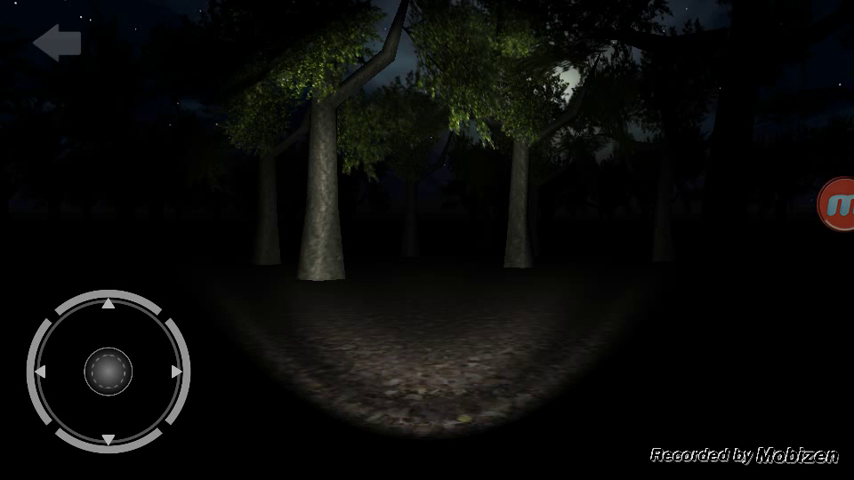
# Walk forward into the forest, backing up and turning right around the first trunk.
pyautogui.moveTo(107, 371); pyautogui.dragTo(75, 294)
pyautogui.moveTo(578, 327); pyautogui.dragTo(651, 327)
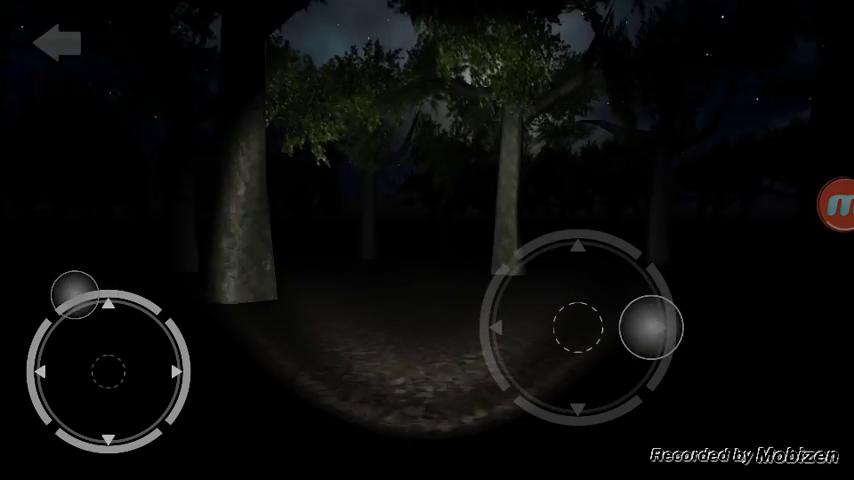
pyautogui.moveTo(75, 294); pyautogui.dragTo(29, 345)
pyautogui.moveTo(651, 327); pyautogui.dragTo(675, 324)
pyautogui.moveTo(620, 327); pyautogui.dragTo(720, 343)
pyautogui.moveTo(29, 345); pyautogui.dragTo(117, 291)
pyautogui.moveTo(609, 333); pyautogui.dragTo(662, 294)
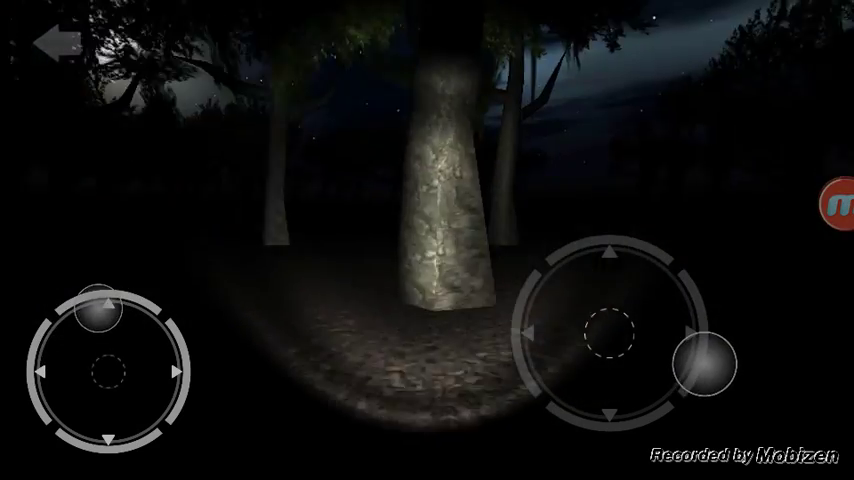
pyautogui.moveTo(117, 291); pyautogui.dragTo(96, 334)
pyautogui.moveTo(662, 294)
pyautogui.mouseDown()
pyautogui.moveTo(597, 327)
pyautogui.moveTo(528, 295)
pyautogui.mouseUp()
pyautogui.moveTo(579, 306); pyautogui.dragTo(678, 327)
pyautogui.moveTo(96, 334); pyautogui.dragTo(48, 347)
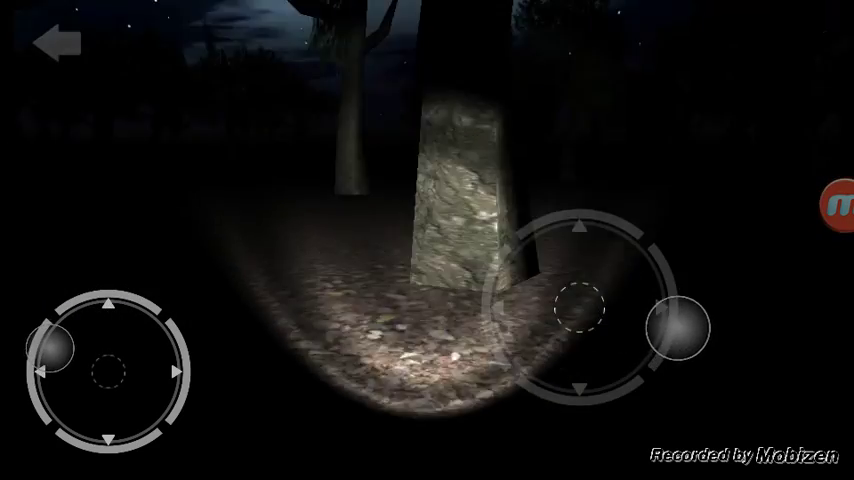
pyautogui.moveTo(678, 327); pyautogui.dragTo(678, 327)
pyautogui.moveTo(48, 347); pyautogui.dragTo(44, 352)
pyautogui.moveTo(614, 339); pyautogui.dragTo(648, 310)
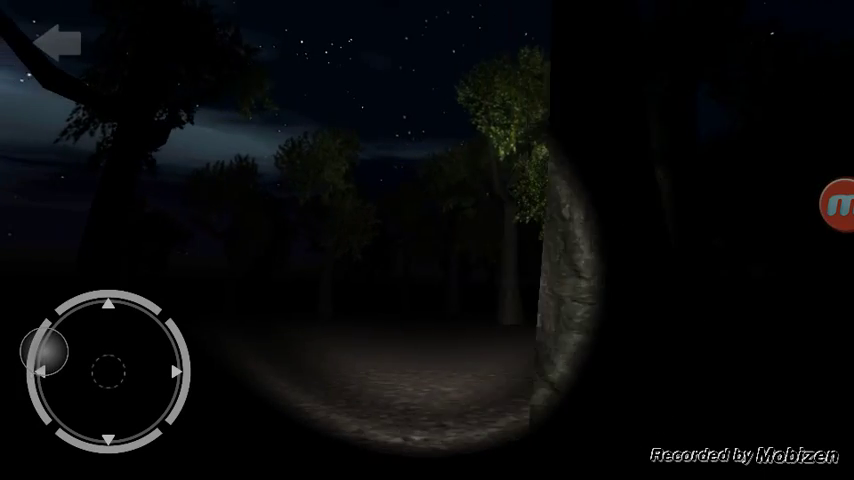
pyautogui.moveTo(44, 352); pyautogui.dragTo(103, 296)
pyautogui.moveTo(690, 324); pyautogui.dragTo(593, 324)
pyautogui.moveTo(671, 290)
pyautogui.mouseDown()
pyautogui.moveTo(718, 343)
pyautogui.moveTo(730, 295)
pyautogui.mouseUp()
# Close in on the lit tree trunk, then turn toward open ground and look up.
pyautogui.moveTo(103, 296); pyautogui.dragTo(63, 305)
pyautogui.moveTo(680, 328); pyautogui.dragTo(669, 305)
pyautogui.moveTo(63, 305); pyautogui.dragTo(103, 300)
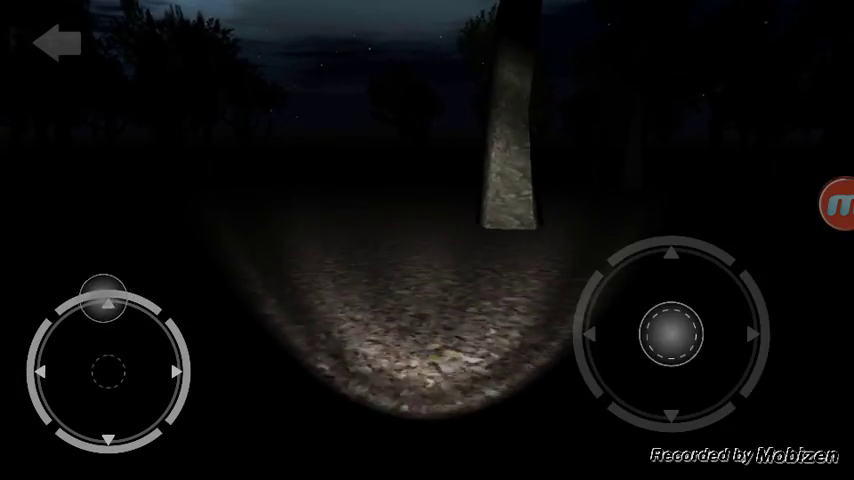
pyautogui.moveTo(671, 333); pyautogui.dragTo(711, 299)
pyautogui.moveTo(103, 300); pyautogui.dragTo(76, 311)
pyautogui.moveTo(648, 315); pyautogui.dragTo(696, 324)
pyautogui.moveTo(76, 311); pyautogui.dragTo(63, 318)
pyautogui.moveTo(696, 324); pyautogui.dragTo(731, 322)
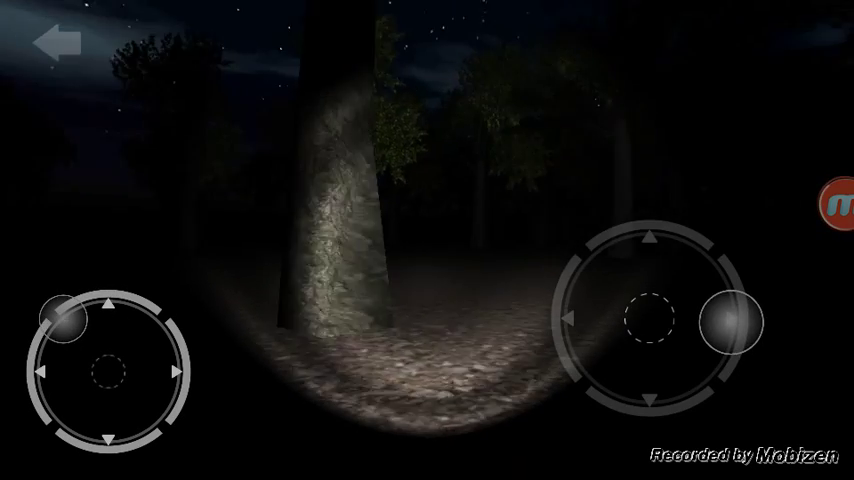
pyautogui.moveTo(63, 318); pyautogui.dragTo(23, 354)
pyautogui.moveTo(640, 320); pyautogui.dragTo(744, 324)
pyautogui.moveTo(23, 354); pyautogui.dragTo(33, 353)
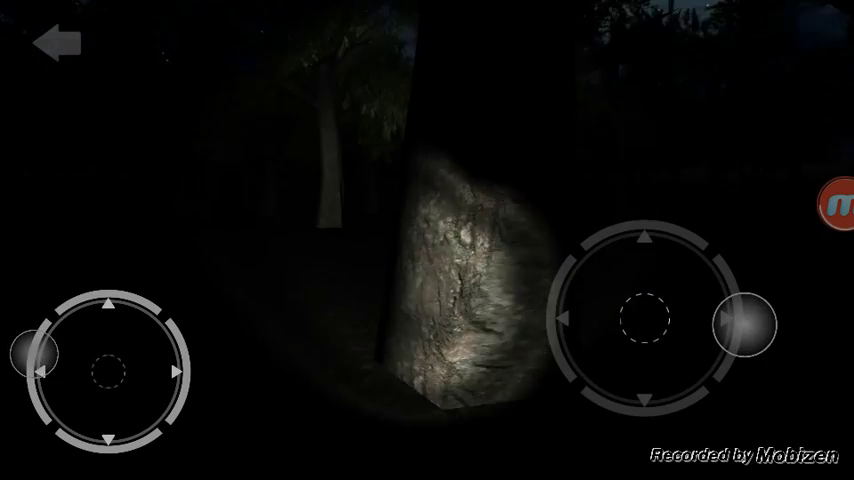
pyautogui.moveTo(744, 324); pyautogui.dragTo(743, 324)
pyautogui.moveTo(33, 353)
pyautogui.mouseDown()
pyautogui.moveTo(76, 410)
pyautogui.moveTo(143, 356)
pyautogui.mouseUp()
pyautogui.moveTo(644, 320); pyautogui.dragTo(732, 324)
pyautogui.moveTo(143, 356)
pyautogui.mouseDown()
pyautogui.moveTo(109, 322)
pyautogui.moveTo(109, 310)
pyautogui.mouseUp()
pyautogui.moveTo(671, 333); pyautogui.dragTo(658, 286)
pyautogui.moveTo(109, 310)
pyautogui.mouseDown()
pyautogui.moveTo(136, 326)
pyautogui.moveTo(124, 318)
pyautogui.mouseUp()
pyautogui.moveTo(661, 289); pyautogui.dragTo(580, 343)
pyautogui.moveTo(124, 318)
pyautogui.mouseDown()
pyautogui.moveTo(177, 353)
pyautogui.moveTo(185, 381)
pyautogui.mouseUp()
pyautogui.moveTo(596, 318); pyautogui.dragTo(596, 318)
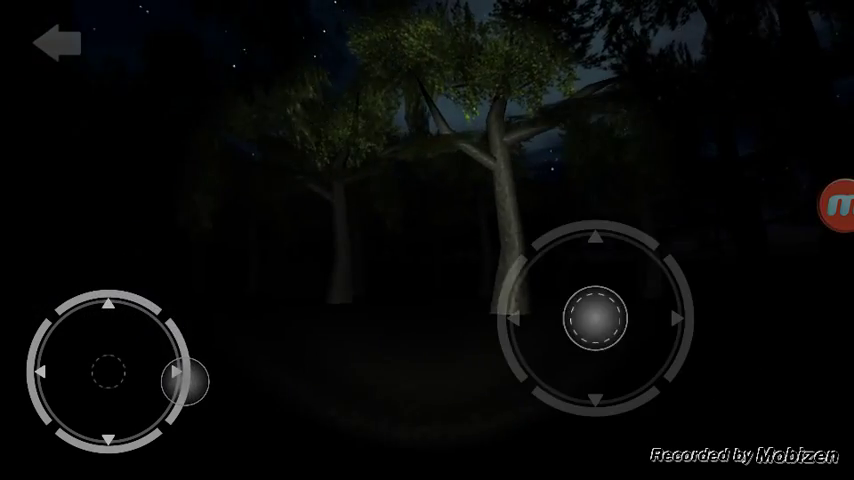
pyautogui.moveTo(185, 381); pyautogui.dragTo(185, 366)
pyautogui.moveTo(596, 318); pyautogui.dragTo(692, 315)
pyautogui.moveTo(185, 366); pyautogui.dragTo(156, 362)
pyautogui.moveTo(654, 322); pyautogui.dragTo(724, 324)
pyautogui.moveTo(156, 362)
pyautogui.mouseDown()
pyautogui.moveTo(94, 302)
pyautogui.moveTo(108, 306)
pyautogui.moveTo(108, 316)
pyautogui.moveTo(110, 290)
pyautogui.moveTo(149, 305)
pyautogui.moveTo(181, 332)
pyautogui.mouseUp()
# Keep walking between the trees, turning left and right past the tree ahead.
pyautogui.moveTo(736, 326); pyautogui.dragTo(654, 328)
pyautogui.moveTo(181, 332); pyautogui.dragTo(178, 327)
pyautogui.moveTo(654, 328); pyautogui.dragTo(637, 310)
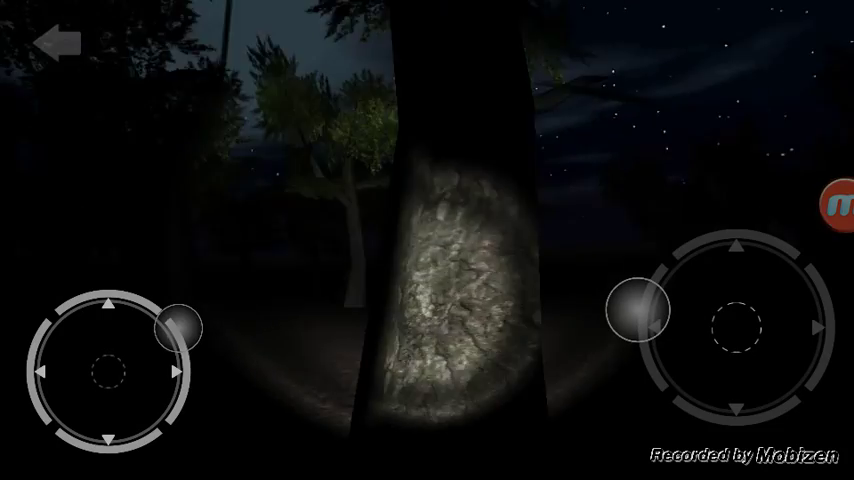
pyautogui.moveTo(178, 327)
pyautogui.mouseDown()
pyautogui.moveTo(196, 362)
pyautogui.moveTo(189, 396)
pyautogui.moveTo(160, 324)
pyautogui.mouseUp()
pyautogui.moveTo(614, 301); pyautogui.dragTo(698, 332)
pyautogui.moveTo(160, 324); pyautogui.dragTo(110, 302)
pyautogui.moveTo(698, 332); pyautogui.dragTo(712, 331)
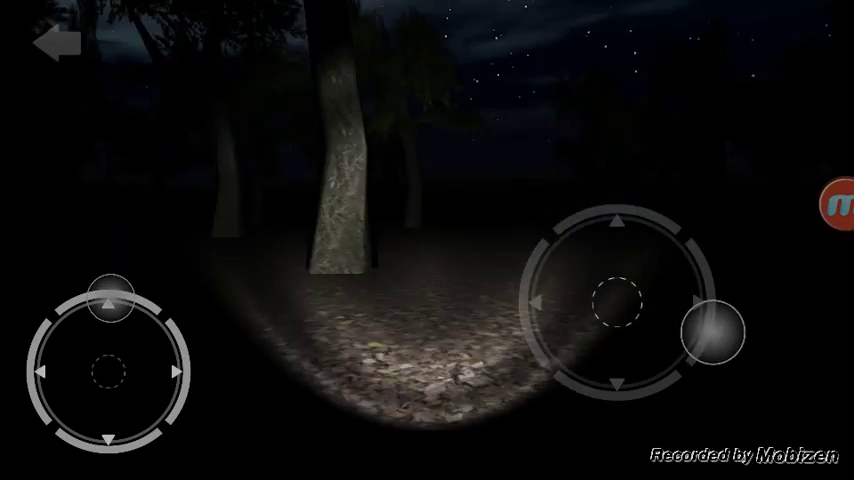
pyautogui.moveTo(110, 300)
pyautogui.mouseDown()
pyautogui.moveTo(128, 256)
pyautogui.moveTo(181, 334)
pyautogui.mouseUp()
pyautogui.moveTo(677, 299); pyautogui.dragTo(591, 286)
pyautogui.moveTo(181, 334); pyautogui.dragTo(186, 341)
pyautogui.moveTo(591, 286); pyautogui.dragTo(637, 287)
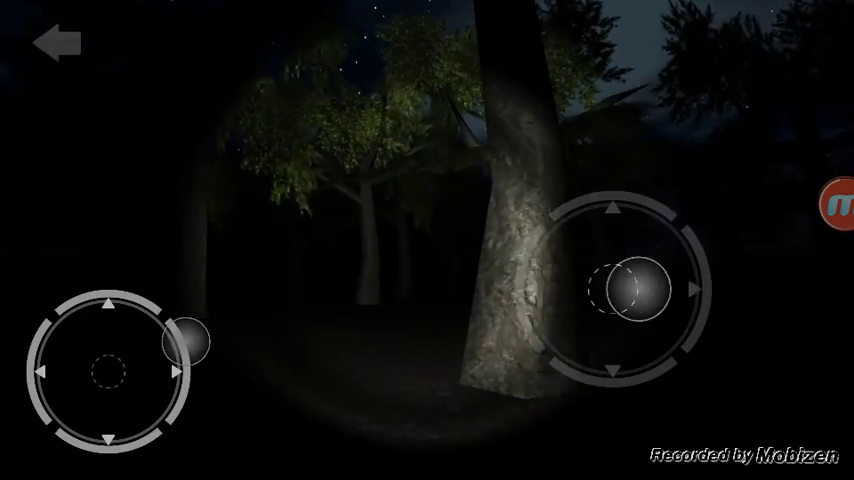
pyautogui.moveTo(186, 341); pyautogui.dragTo(124, 295)
pyautogui.moveTo(637, 287); pyautogui.dragTo(711, 313)
pyautogui.moveTo(124, 295); pyautogui.dragTo(105, 299)
pyautogui.moveTo(654, 320); pyautogui.dragTo(631, 309)
pyautogui.moveTo(105, 299); pyautogui.dragTo(135, 293)
pyautogui.moveTo(631, 309); pyautogui.dragTo(576, 271)
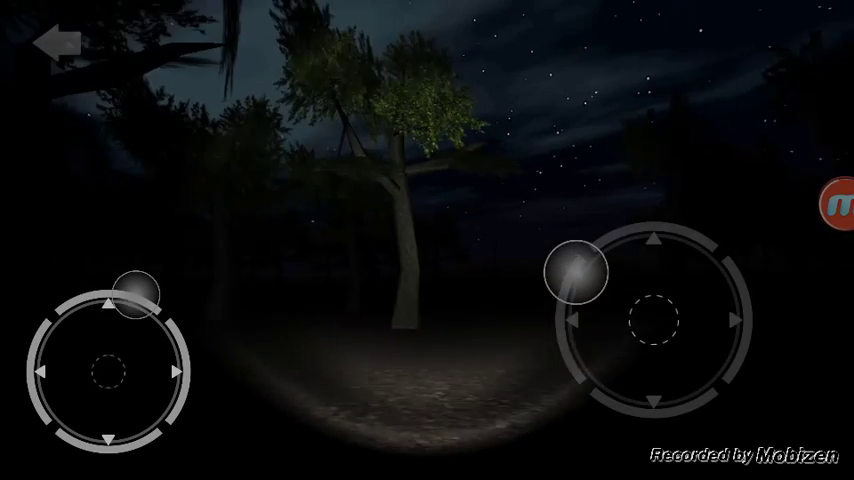
pyautogui.moveTo(135, 293)
pyautogui.mouseDown()
pyautogui.moveTo(150, 299)
pyautogui.moveTo(130, 286)
pyautogui.mouseUp()
pyautogui.moveTo(654, 320); pyautogui.dragTo(660, 328)
pyautogui.moveTo(130, 286); pyautogui.dragTo(125, 289)
pyautogui.moveTo(610, 330); pyautogui.dragTo(751, 343)
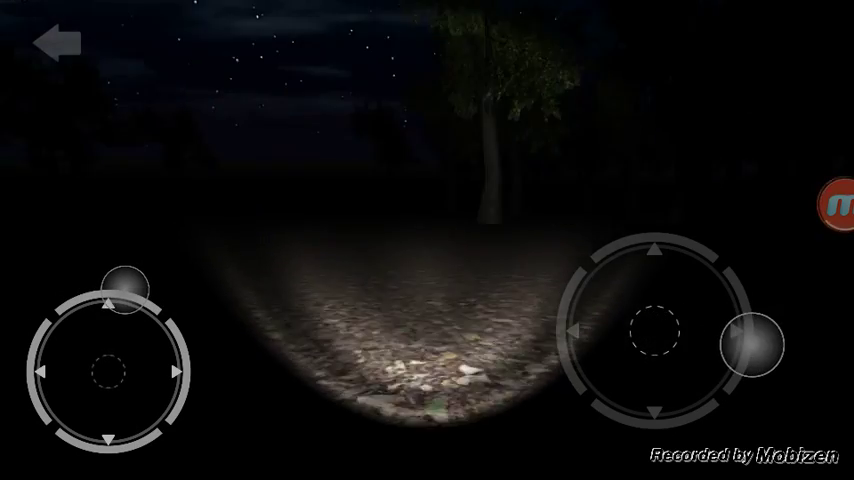
pyautogui.moveTo(125, 289); pyautogui.dragTo(126, 289)
pyautogui.moveTo(734, 339); pyautogui.dragTo(655, 337)
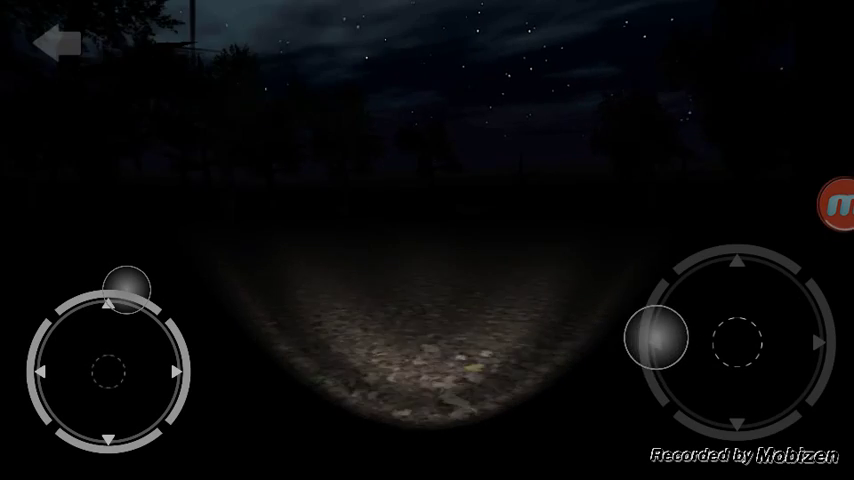
# Sidestep left and turn toward the large tree, the rock and the night sky.
pyautogui.moveTo(126, 289); pyautogui.dragTo(73, 295)
pyautogui.moveTo(665, 337); pyautogui.dragTo(764, 328)
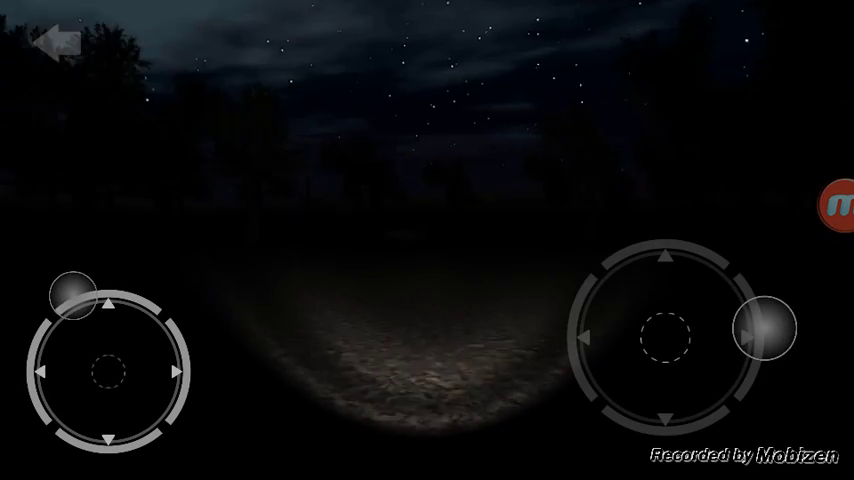
pyautogui.moveTo(73, 295); pyautogui.dragTo(54, 316)
pyautogui.moveTo(705, 328); pyautogui.dragTo(778, 337)
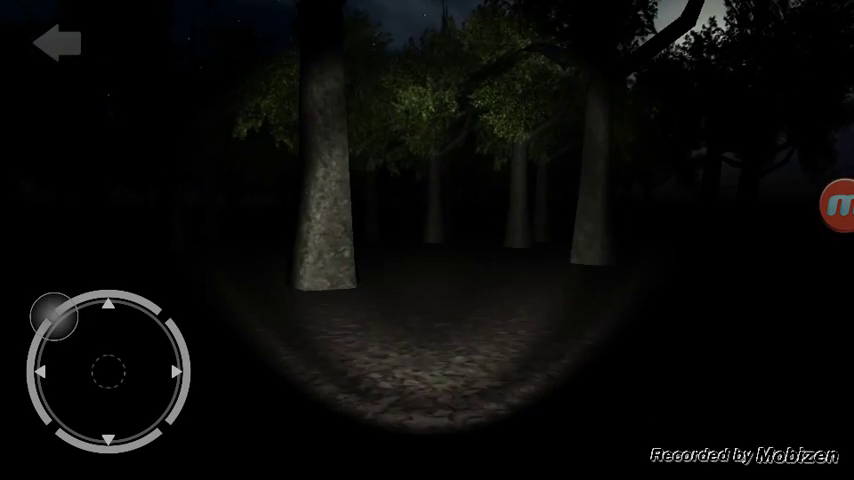
pyautogui.moveTo(54, 316); pyautogui.dragTo(42, 321)
pyautogui.moveTo(671, 338); pyautogui.dragTo(769, 354)
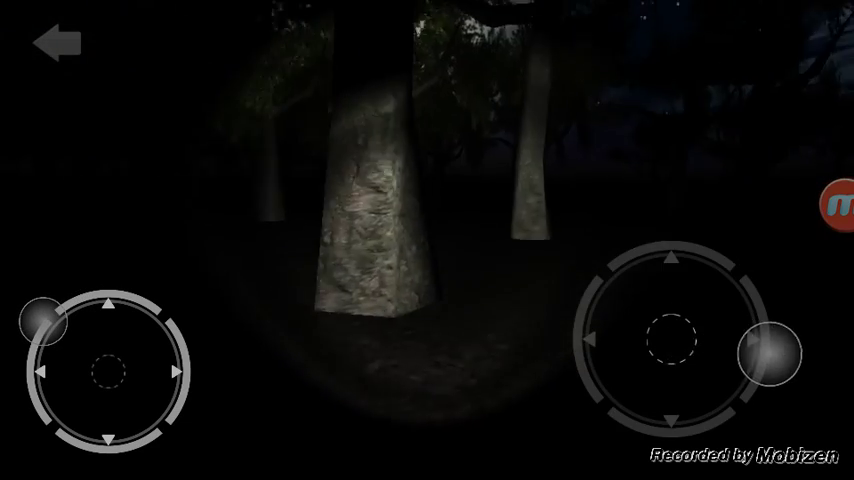
pyautogui.moveTo(42, 321); pyautogui.dragTo(68, 378)
pyautogui.moveTo(770, 325); pyautogui.dragTo(720, 288)
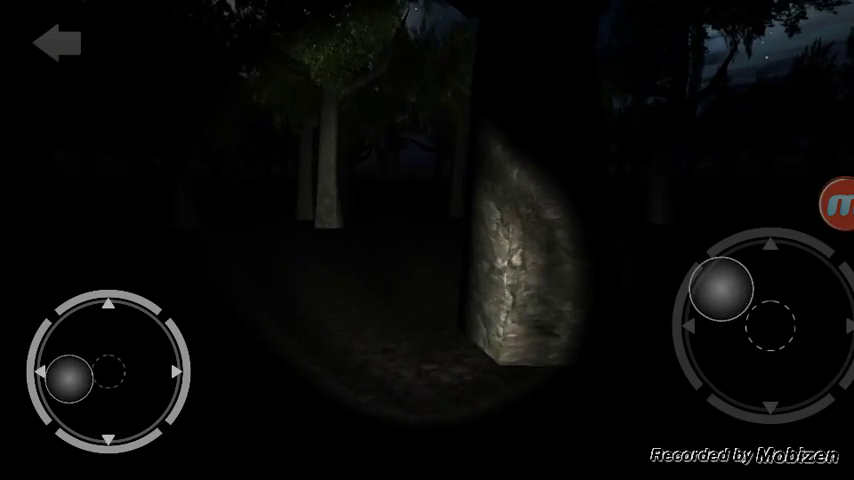
pyautogui.moveTo(68, 378); pyautogui.dragTo(90, 318)
pyautogui.moveTo(720, 288); pyautogui.dragTo(671, 311)
pyautogui.moveTo(673, 261); pyautogui.dragTo(583, 305)
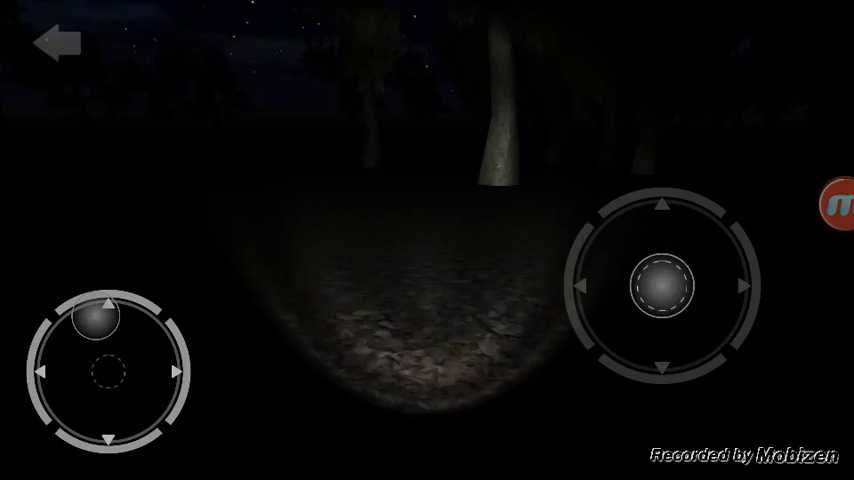
pyautogui.moveTo(661, 285); pyautogui.dragTo(621, 257)
pyautogui.moveTo(95, 317); pyautogui.dragTo(133, 311)
pyautogui.moveTo(621, 257); pyautogui.dragTo(690, 309)
pyautogui.moveTo(133, 311); pyautogui.dragTo(111, 304)
pyautogui.moveTo(690, 309)
pyautogui.mouseDown()
pyautogui.moveTo(696, 333)
pyautogui.moveTo(690, 295)
pyautogui.moveTo(738, 286)
pyautogui.moveTo(702, 310)
pyautogui.mouseUp()
pyautogui.moveTo(111, 304); pyautogui.dragTo(105, 310)
# Head past the lit trunks toward the clearing, turning left until the pickup truck appears.
pyautogui.moveTo(702, 310); pyautogui.dragTo(736, 328)
pyautogui.moveTo(105, 310)
pyautogui.mouseDown()
pyautogui.moveTo(84, 313)
pyautogui.moveTo(91, 312)
pyautogui.mouseUp()
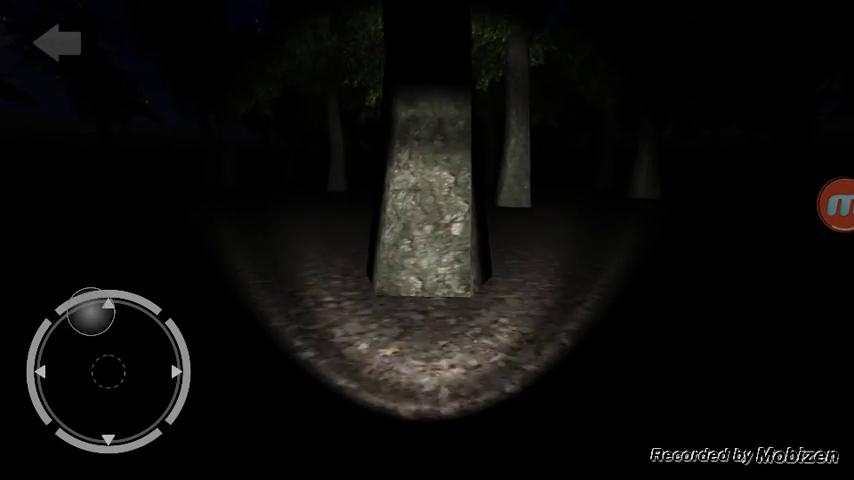
pyautogui.moveTo(627, 318); pyautogui.dragTo(705, 276)
pyautogui.moveTo(91, 312)
pyautogui.mouseDown()
pyautogui.moveTo(63, 315)
pyautogui.moveTo(77, 400)
pyautogui.mouseUp()
pyautogui.moveTo(665, 287)
pyautogui.mouseDown()
pyautogui.moveTo(677, 307)
pyautogui.moveTo(720, 324)
pyautogui.mouseUp()
pyautogui.moveTo(77, 400)
pyautogui.mouseDown()
pyautogui.moveTo(42, 381)
pyautogui.moveTo(71, 400)
pyautogui.mouseUp()
pyautogui.moveTo(747, 322); pyautogui.dragTo(648, 307)
pyautogui.moveTo(71, 400); pyautogui.dragTo(78, 389)
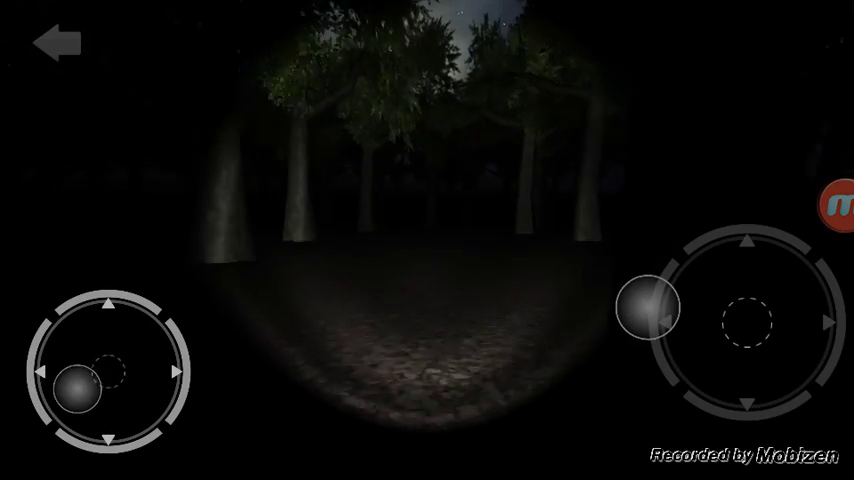
pyautogui.moveTo(648, 307); pyautogui.dragTo(654, 353)
pyautogui.moveTo(78, 389); pyautogui.dragTo(80, 354)
# Turn left and look down to find the pickup truck, then walk up to it.
pyautogui.moveTo(654, 353); pyautogui.dragTo(678, 342)
pyautogui.moveTo(80, 354); pyautogui.dragTo(85, 320)
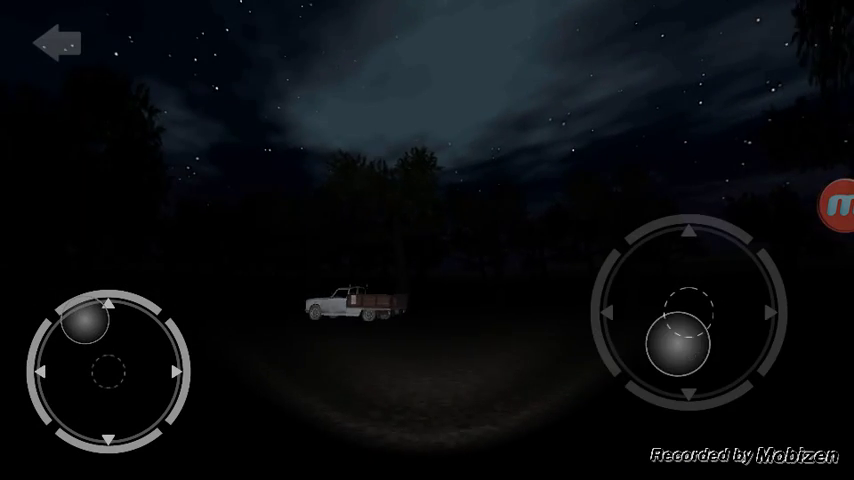
pyautogui.moveTo(678, 342); pyautogui.dragTo(658, 381)
pyautogui.moveTo(85, 320); pyautogui.dragTo(91, 328)
pyautogui.moveTo(644, 353); pyautogui.dragTo(711, 327)
pyautogui.moveTo(91, 328); pyautogui.dragTo(74, 303)
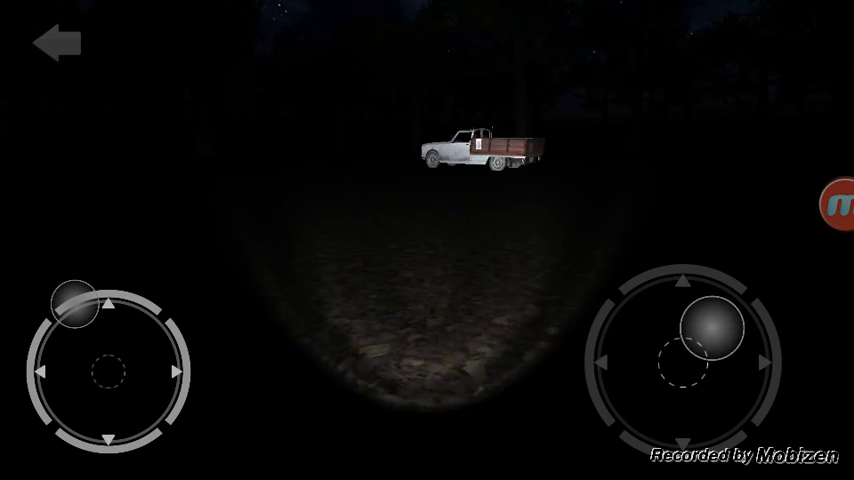
pyautogui.moveTo(711, 327); pyautogui.dragTo(715, 320)
pyautogui.moveTo(74, 303)
pyautogui.mouseDown()
pyautogui.moveTo(71, 324)
pyautogui.moveTo(60, 330)
pyautogui.mouseUp()
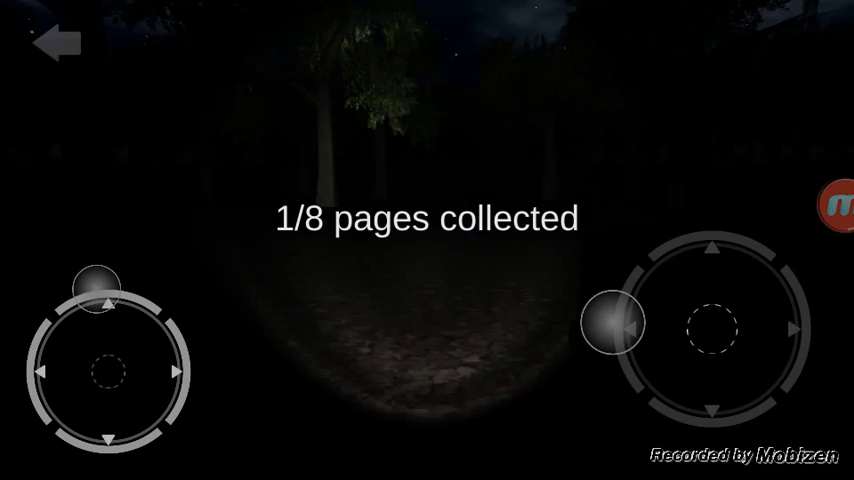
# Walk past the large tree into the forest, steering toward another tree ahead.
pyautogui.moveTo(97, 289); pyautogui.dragTo(100, 288)
pyautogui.moveTo(581, 339); pyautogui.dragTo(631, 339)
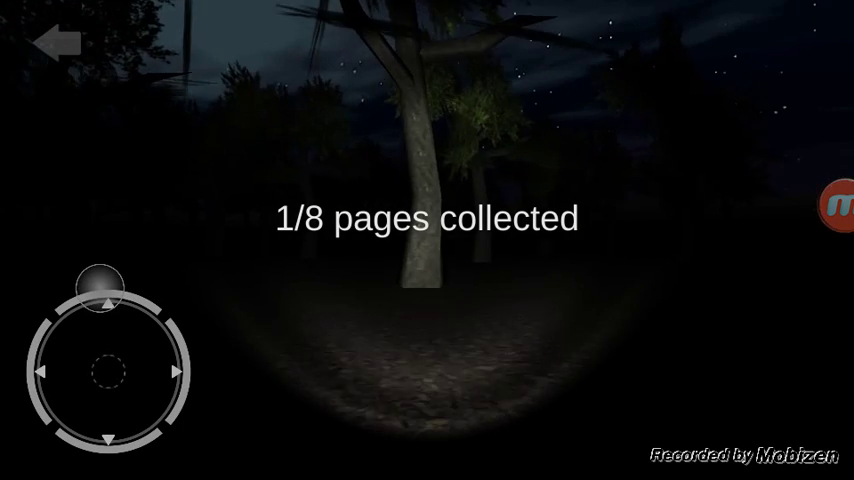
pyautogui.moveTo(100, 288); pyautogui.dragTo(106, 288)
pyautogui.moveTo(705, 337); pyautogui.dragTo(623, 337)
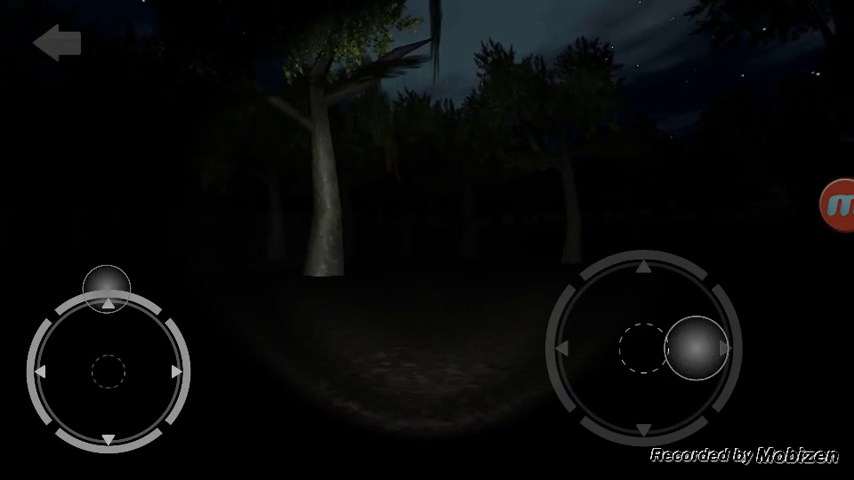
pyautogui.moveTo(696, 347)
pyautogui.mouseDown()
pyautogui.moveTo(682, 352)
pyautogui.moveTo(752, 356)
pyautogui.mouseUp()
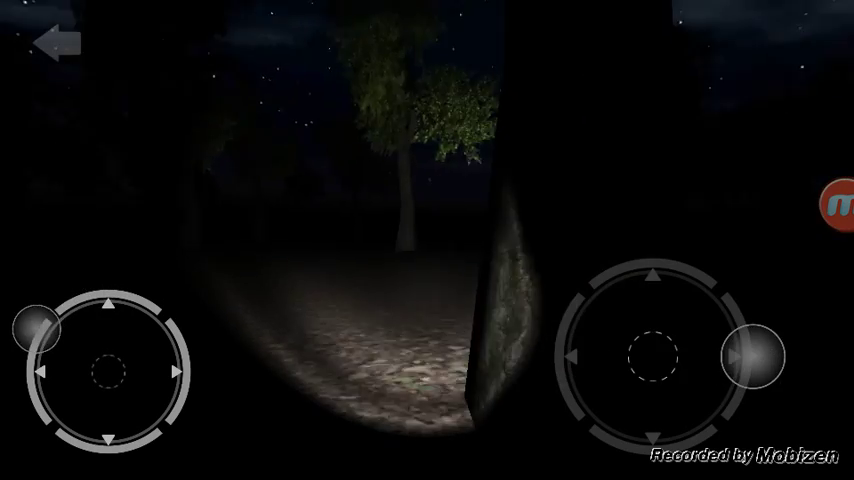
pyautogui.moveTo(36, 328); pyautogui.dragTo(15, 355)
pyautogui.moveTo(663, 328)
pyautogui.mouseDown()
pyautogui.moveTo(736, 335)
pyautogui.moveTo(632, 328)
pyautogui.mouseUp()
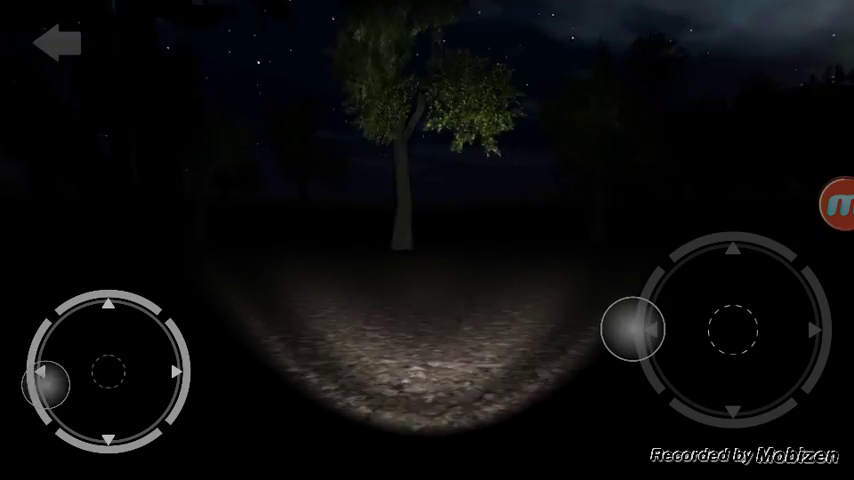
pyautogui.moveTo(45, 384); pyautogui.dragTo(118, 311)
pyautogui.moveTo(652, 334); pyautogui.dragTo(620, 343)
pyautogui.moveTo(118, 311)
pyautogui.mouseDown()
pyautogui.moveTo(104, 287)
pyautogui.moveTo(122, 290)
pyautogui.mouseUp()
pyautogui.moveTo(663, 335); pyautogui.dragTo(631, 328)
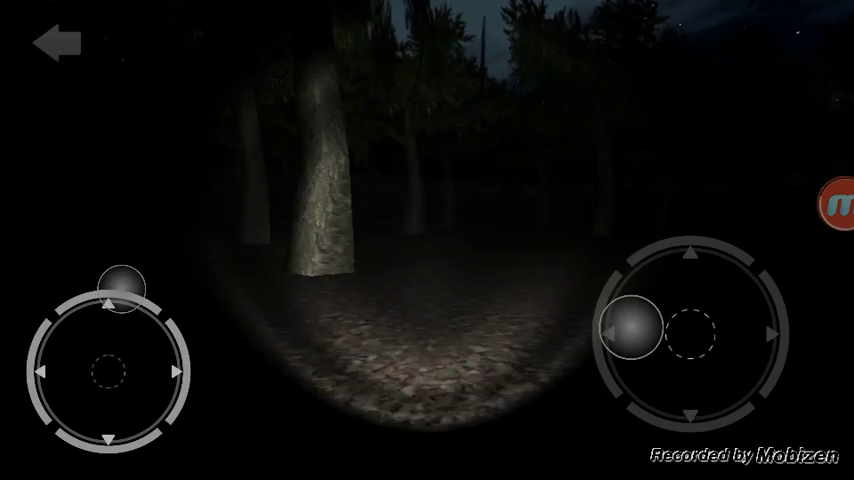
pyautogui.moveTo(690, 333)
pyautogui.mouseDown()
pyautogui.moveTo(668, 323)
pyautogui.moveTo(755, 330)
pyautogui.mouseUp()
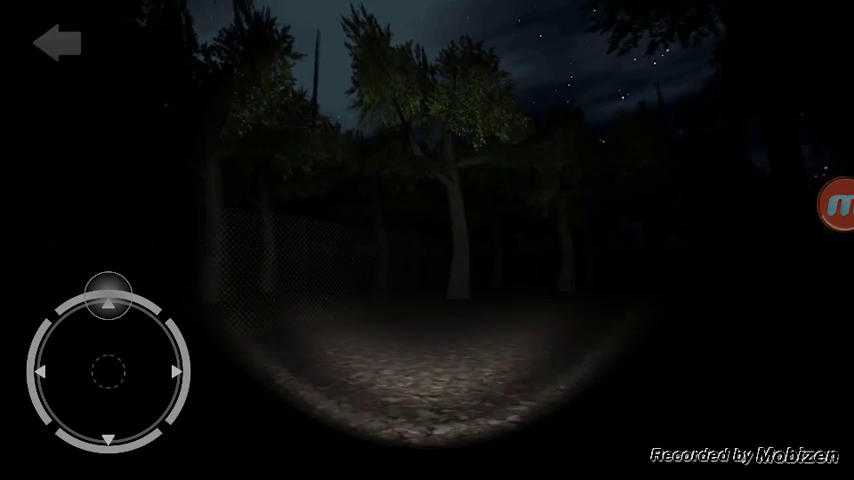
# Turn right toward the fenced clearing, scanning treetops, a rock and a lit trunk.
pyautogui.moveTo(701, 320); pyautogui.dragTo(758, 338)
pyautogui.moveTo(122, 290); pyautogui.dragTo(107, 288)
pyautogui.moveTo(759, 338); pyautogui.dragTo(787, 353)
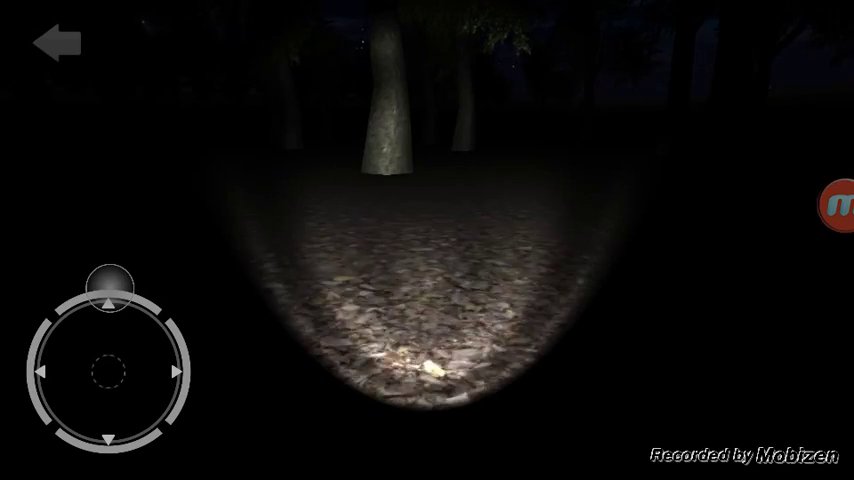
pyautogui.moveTo(724, 353)
pyautogui.mouseDown()
pyautogui.moveTo(722, 315)
pyautogui.moveTo(711, 353)
pyautogui.moveTo(751, 377)
pyautogui.moveTo(697, 358)
pyautogui.mouseUp()
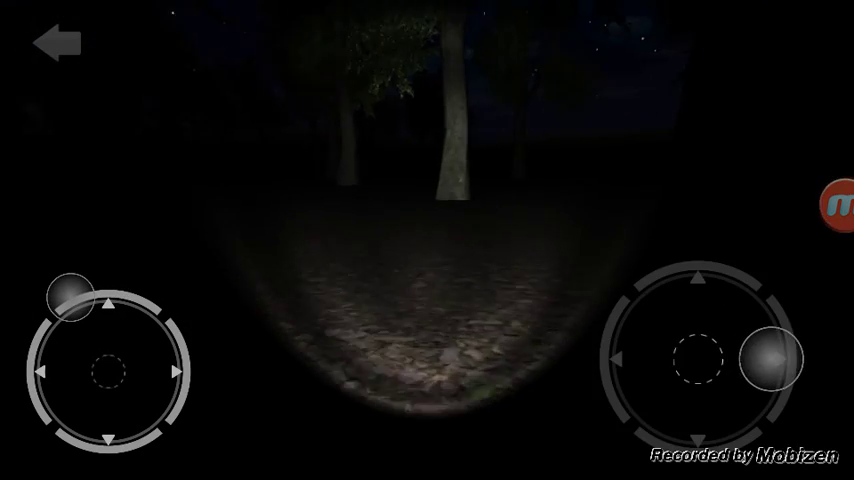
pyautogui.moveTo(770, 358); pyautogui.dragTo(669, 356)
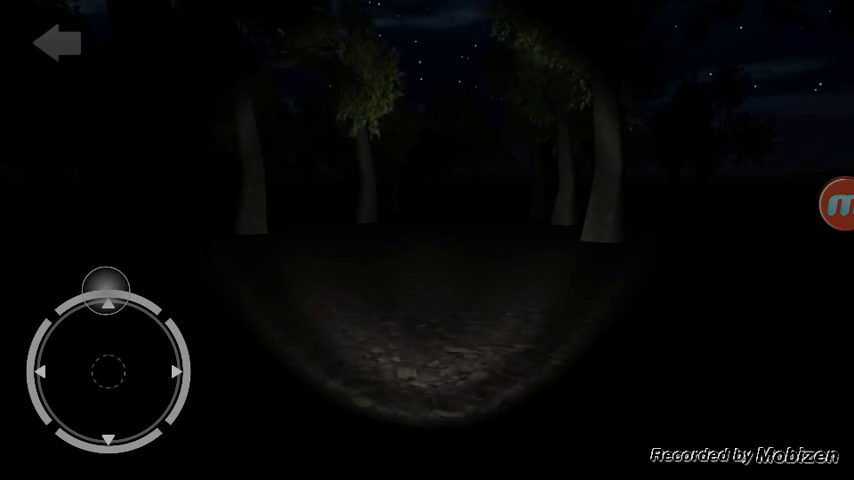
pyautogui.moveTo(648, 328)
pyautogui.mouseDown()
pyautogui.moveTo(730, 324)
pyautogui.moveTo(667, 324)
pyautogui.moveTo(730, 334)
pyautogui.moveTo(666, 357)
pyautogui.mouseUp()
pyautogui.moveTo(707, 335); pyautogui.dragTo(618, 347)
pyautogui.moveTo(700, 320)
pyautogui.mouseDown()
pyautogui.moveTo(602, 335)
pyautogui.moveTo(663, 322)
pyautogui.moveTo(587, 328)
pyautogui.moveTo(581, 315)
pyautogui.moveTo(682, 320)
pyautogui.mouseUp()
# Walk toward the trees, sweeping the view from dark trunks to lit trees and the ground.
pyautogui.moveTo(160, 350); pyautogui.dragTo(138, 318)
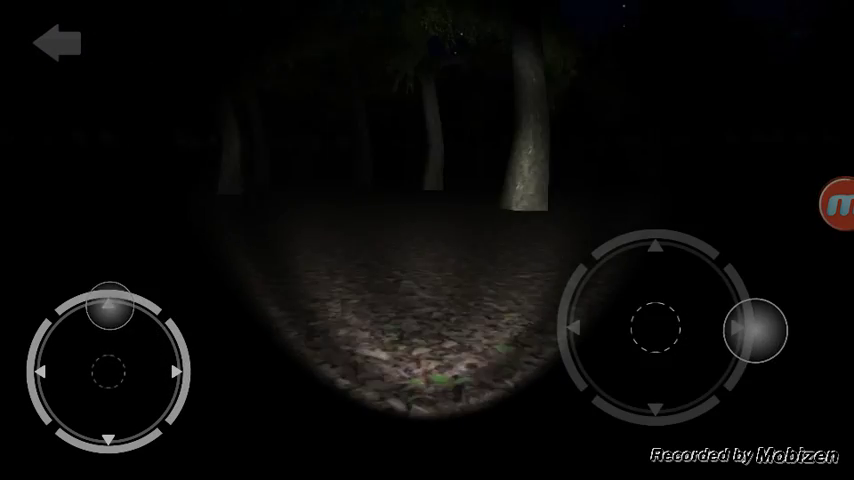
pyautogui.moveTo(755, 330)
pyautogui.mouseDown()
pyautogui.moveTo(623, 347)
pyautogui.moveTo(690, 338)
pyautogui.mouseUp()
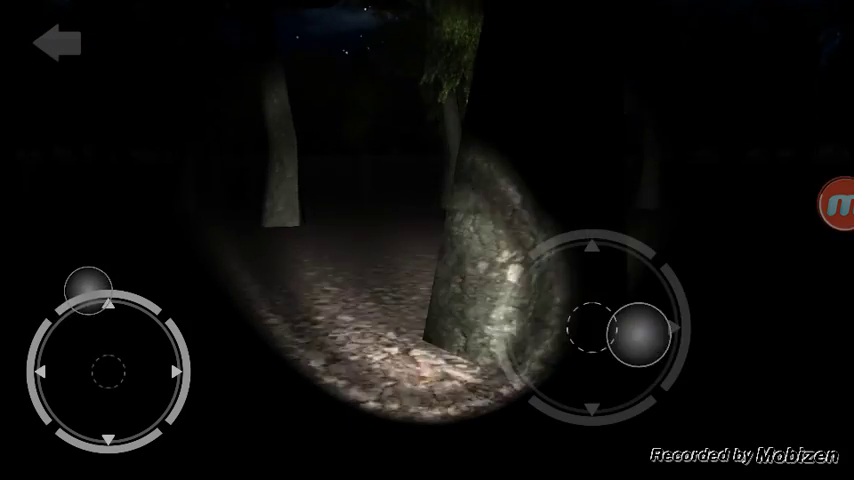
pyautogui.moveTo(82, 307); pyautogui.dragTo(46, 314)
pyautogui.moveTo(690, 338); pyautogui.dragTo(690, 338)
pyautogui.moveTo(709, 299); pyautogui.dragTo(709, 305)
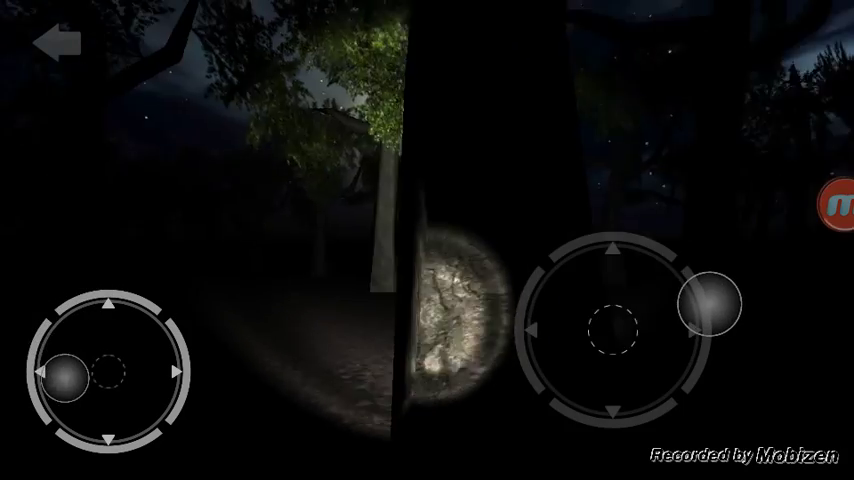
pyautogui.moveTo(46, 314)
pyautogui.mouseDown()
pyautogui.moveTo(88, 410)
pyautogui.moveTo(97, 320)
pyautogui.mouseUp()
pyautogui.moveTo(718, 290); pyautogui.dragTo(625, 325)
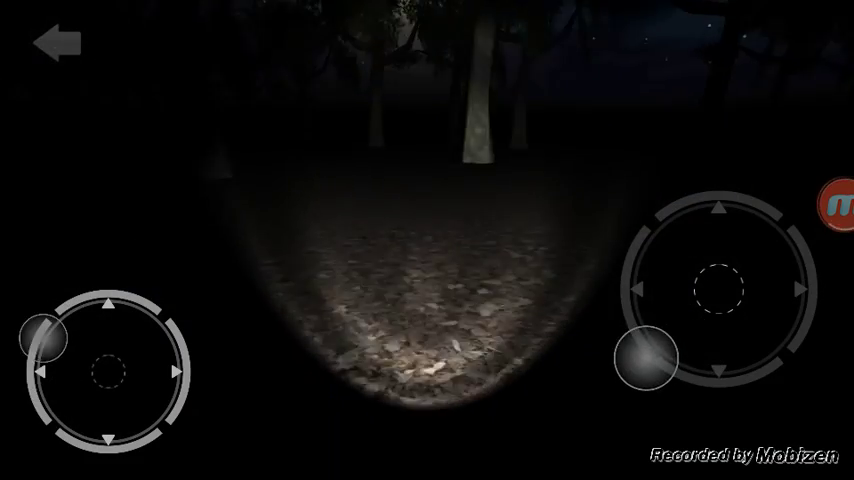
# Keep walking while turning right, scanning the woods and tilting up toward the sky.
pyautogui.moveTo(97, 320); pyautogui.dragTo(120, 295)
pyautogui.moveTo(625, 325)
pyautogui.mouseDown()
pyautogui.moveTo(623, 314)
pyautogui.moveTo(727, 329)
pyautogui.mouseUp()
pyautogui.moveTo(120, 295); pyautogui.dragTo(108, 302)
pyautogui.moveTo(661, 288); pyautogui.dragTo(661, 285)
pyautogui.moveTo(108, 302); pyautogui.dragTo(120, 303)
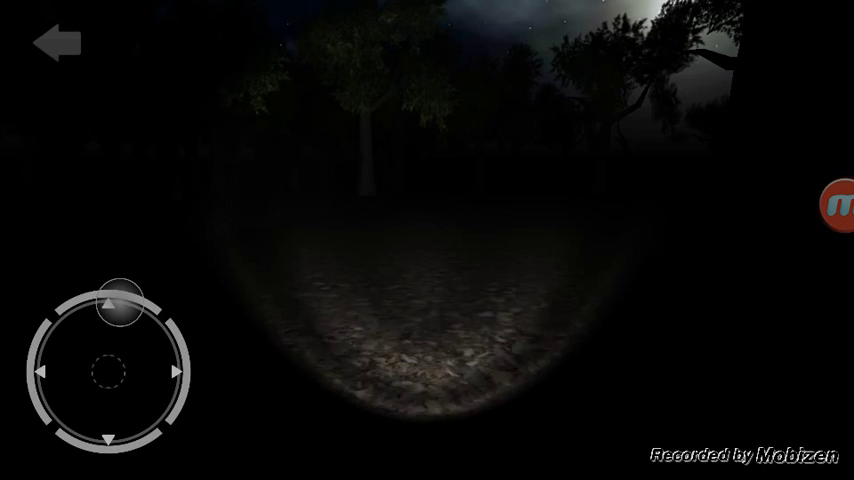
pyautogui.moveTo(625, 324); pyautogui.dragTo(686, 314)
pyautogui.moveTo(131, 289); pyautogui.dragTo(96, 288)
pyautogui.moveTo(670, 316); pyautogui.dragTo(720, 324)
pyautogui.moveTo(97, 289); pyautogui.dragTo(97, 284)
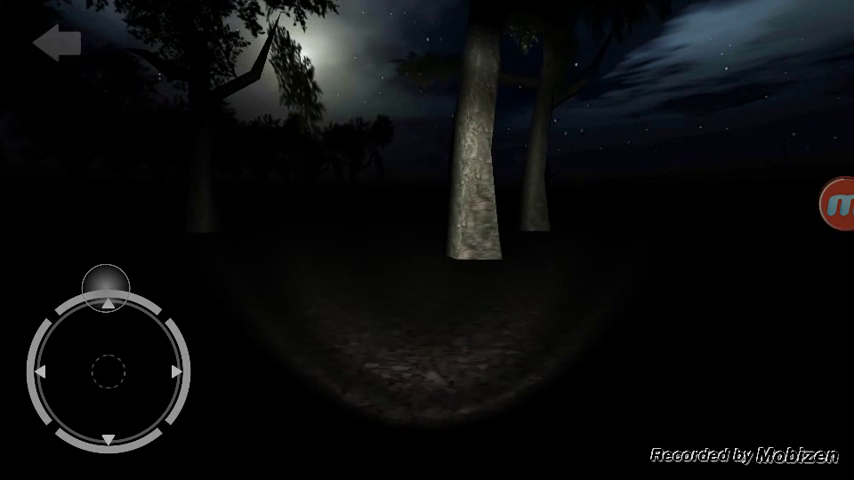
# Move on through the forest, turning left toward the moon and veering slightly right.
pyautogui.moveTo(105, 289); pyautogui.dragTo(76, 292)
pyautogui.moveTo(591, 343)
pyautogui.mouseDown()
pyautogui.moveTo(572, 343)
pyautogui.moveTo(705, 343)
pyautogui.mouseUp()
pyautogui.moveTo(76, 293)
pyautogui.mouseDown()
pyautogui.moveTo(34, 324)
pyautogui.moveTo(19, 358)
pyautogui.mouseUp()
pyautogui.moveTo(629, 328); pyautogui.dragTo(734, 328)
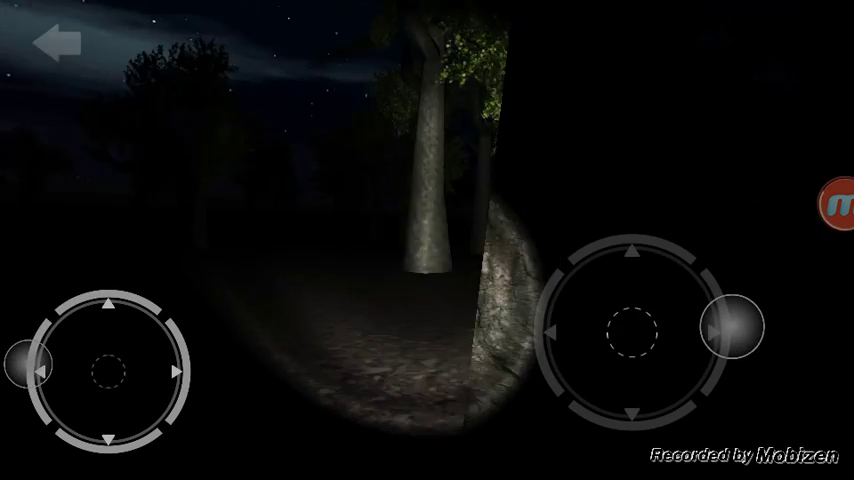
pyautogui.moveTo(19, 358)
pyautogui.mouseDown()
pyautogui.moveTo(95, 415)
pyautogui.moveTo(72, 334)
pyautogui.mouseUp()
pyautogui.moveTo(640, 345); pyautogui.dragTo(640, 345)
pyautogui.moveTo(72, 334)
pyautogui.mouseDown()
pyautogui.moveTo(95, 305)
pyautogui.moveTo(91, 292)
pyautogui.moveTo(116, 288)
pyautogui.mouseUp()
pyautogui.moveTo(686, 322); pyautogui.dragTo(663, 322)
pyautogui.moveTo(116, 288); pyautogui.dragTo(133, 290)
pyautogui.moveTo(663, 322); pyautogui.dragTo(585, 328)
pyautogui.moveTo(133, 290)
pyautogui.mouseDown()
pyautogui.moveTo(135, 300)
pyautogui.moveTo(107, 288)
pyautogui.mouseUp()
pyautogui.moveTo(696, 318); pyautogui.dragTo(700, 318)
# Sweep the view across the lit trees and the sky, ending toward the moon.
pyautogui.moveTo(116, 288); pyautogui.dragTo(149, 305)
pyautogui.moveTo(672, 330); pyautogui.dragTo(578, 320)
pyautogui.moveTo(149, 305); pyautogui.dragTo(183, 336)
pyautogui.moveTo(590, 318); pyautogui.dragTo(679, 318)
pyautogui.moveTo(185, 340); pyautogui.dragTo(108, 288)
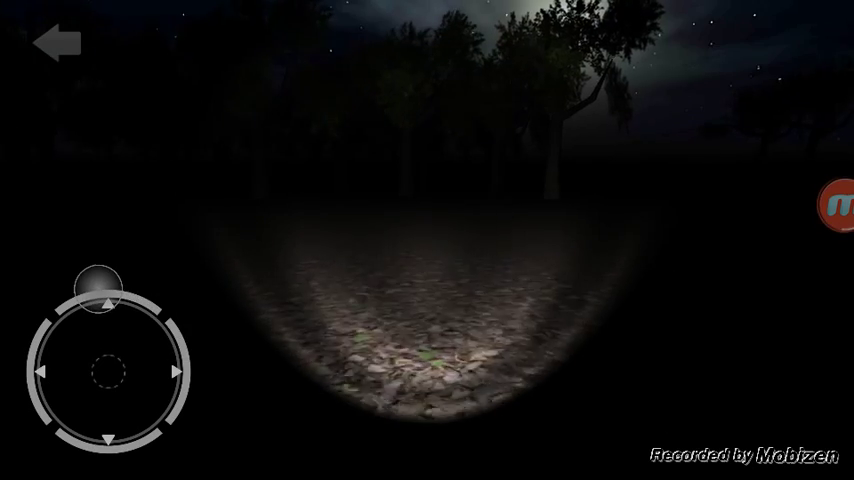
pyautogui.moveTo(674, 318); pyautogui.dragTo(744, 318)
pyautogui.moveTo(107, 288); pyautogui.dragTo(124, 289)
pyautogui.moveTo(728, 326)
pyautogui.mouseDown()
pyautogui.moveTo(690, 310)
pyautogui.moveTo(628, 318)
pyautogui.mouseUp()
pyautogui.moveTo(131, 290); pyautogui.dragTo(143, 296)
# Walk forward past the moon view, then turn from the field toward the trees.
pyautogui.moveTo(690, 320); pyautogui.dragTo(620, 324)
pyautogui.moveTo(139, 290)
pyautogui.mouseDown()
pyautogui.moveTo(181, 324)
pyautogui.moveTo(187, 343)
pyautogui.moveTo(156, 301)
pyautogui.mouseUp()
pyautogui.moveTo(614, 318)
pyautogui.mouseDown()
pyautogui.moveTo(692, 295)
pyautogui.moveTo(709, 301)
pyautogui.mouseUp()
pyautogui.moveTo(156, 301); pyautogui.dragTo(118, 282)
pyautogui.moveTo(694, 313); pyautogui.dragTo(675, 356)
pyautogui.moveTo(118, 282); pyautogui.dragTo(107, 287)
pyautogui.moveTo(675, 356); pyautogui.dragTo(675, 360)
pyautogui.moveTo(107, 287); pyautogui.dragTo(116, 287)
pyautogui.moveTo(692, 342)
pyautogui.mouseDown()
pyautogui.moveTo(698, 332)
pyautogui.moveTo(660, 353)
pyautogui.mouseUp()
pyautogui.moveTo(133, 290); pyautogui.dragTo(162, 305)
pyautogui.moveTo(660, 353); pyautogui.dragTo(656, 321)
pyautogui.moveTo(162, 305); pyautogui.dragTo(191, 355)
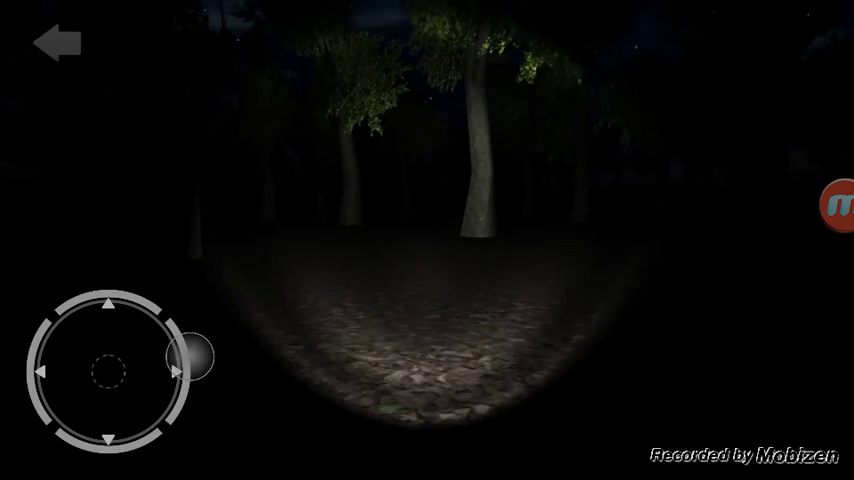
pyautogui.moveTo(610, 315); pyautogui.dragTo(682, 320)
# Pan across the moonlit sky and treeline, then look back down at the field.
pyautogui.moveTo(191, 349); pyautogui.dragTo(126, 282)
pyautogui.moveTo(682, 320); pyautogui.dragTo(730, 320)
pyautogui.moveTo(126, 282); pyautogui.dragTo(97, 288)
pyautogui.moveTo(730, 320)
pyautogui.mouseDown()
pyautogui.moveTo(676, 330)
pyautogui.moveTo(736, 343)
pyautogui.mouseUp()
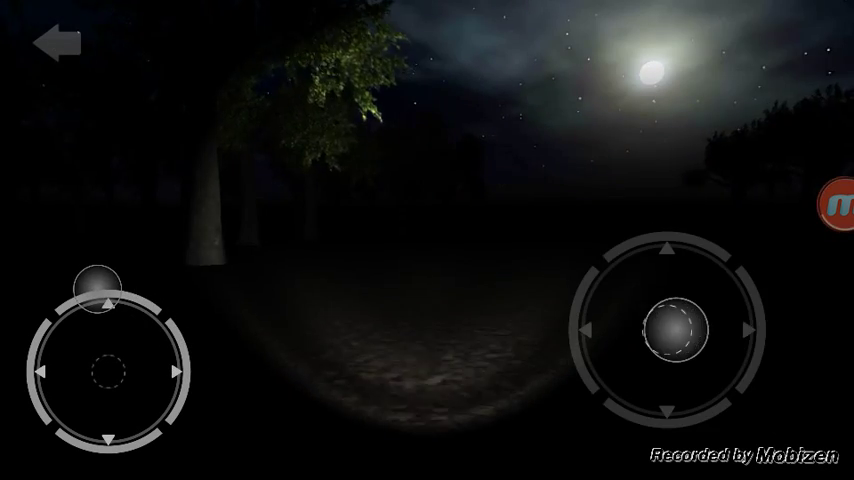
pyautogui.moveTo(97, 288); pyautogui.dragTo(74, 292)
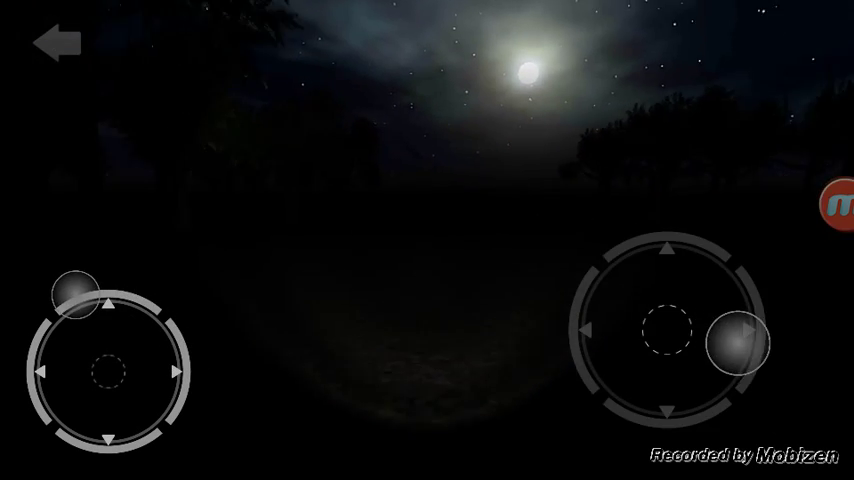
pyautogui.moveTo(736, 343)
pyautogui.mouseDown()
pyautogui.moveTo(660, 345)
pyautogui.moveTo(711, 337)
pyautogui.moveTo(682, 395)
pyautogui.mouseUp()
pyautogui.moveTo(74, 292); pyautogui.dragTo(60, 302)
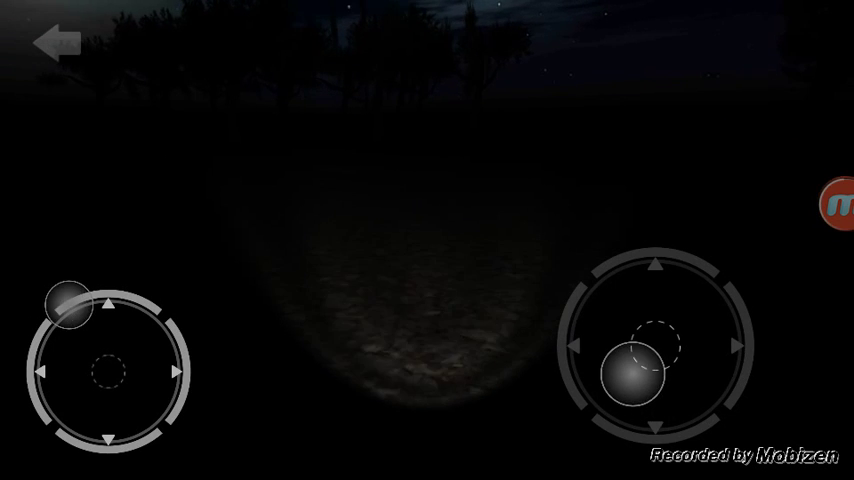
pyautogui.moveTo(632, 373); pyautogui.dragTo(581, 362)
pyautogui.moveTo(69, 305); pyautogui.dragTo(101, 304)
pyautogui.moveTo(661, 329); pyautogui.dragTo(655, 322)
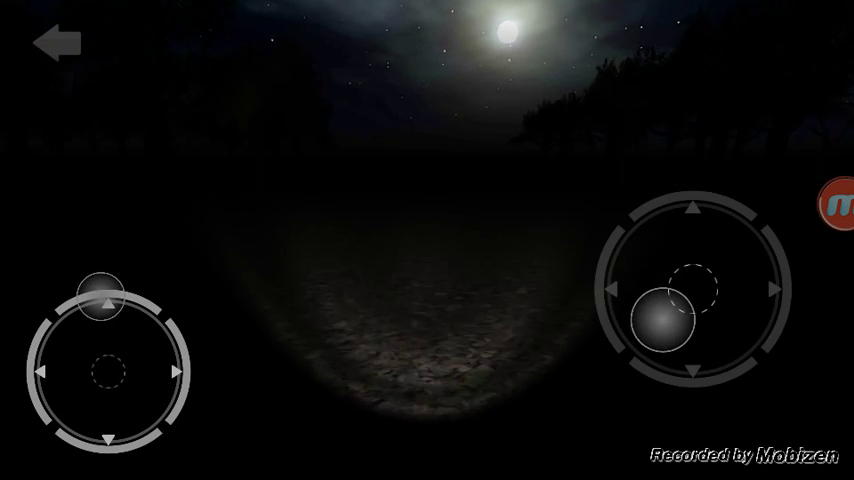
pyautogui.moveTo(662, 319)
pyautogui.mouseDown()
pyautogui.moveTo(660, 340)
pyautogui.moveTo(606, 282)
pyautogui.mouseUp()
# Walk toward the lit trees, scanning left and right through the stand.
pyautogui.moveTo(106, 305); pyautogui.dragTo(124, 289)
pyautogui.moveTo(692, 286)
pyautogui.mouseDown()
pyautogui.moveTo(664, 330)
pyautogui.moveTo(724, 320)
pyautogui.mouseUp()
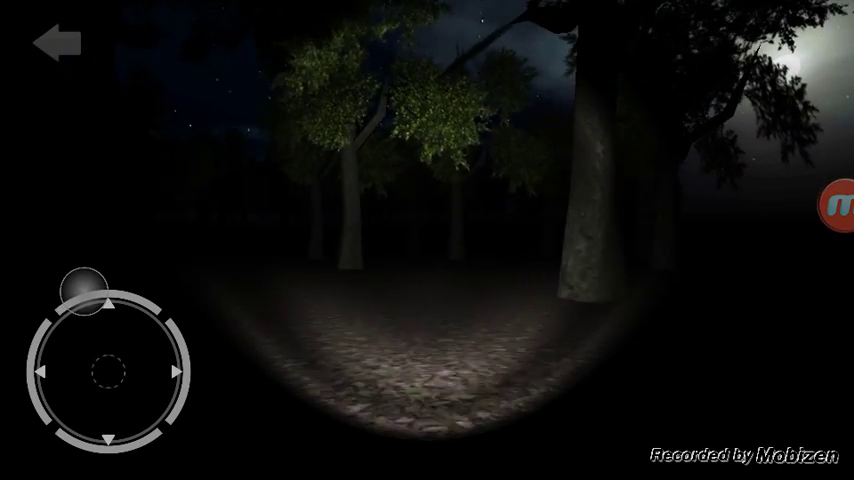
pyautogui.moveTo(743, 322); pyautogui.dragTo(664, 322)
pyautogui.moveTo(606, 326); pyautogui.dragTo(740, 328)
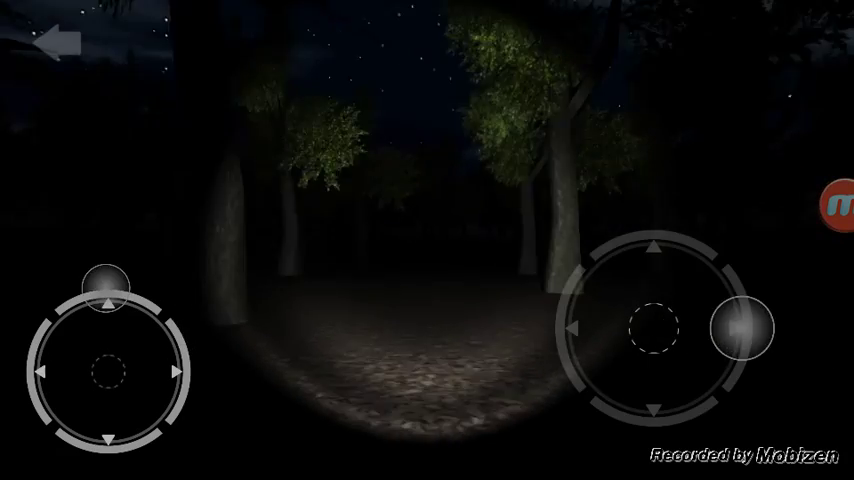
pyautogui.moveTo(629, 324)
pyautogui.mouseDown()
pyautogui.moveTo(701, 328)
pyautogui.moveTo(633, 334)
pyautogui.mouseUp()
pyautogui.moveTo(708, 330)
pyautogui.mouseDown()
pyautogui.moveTo(645, 354)
pyautogui.moveTo(738, 320)
pyautogui.mouseUp()
pyautogui.moveTo(165, 310); pyautogui.dragTo(106, 287)
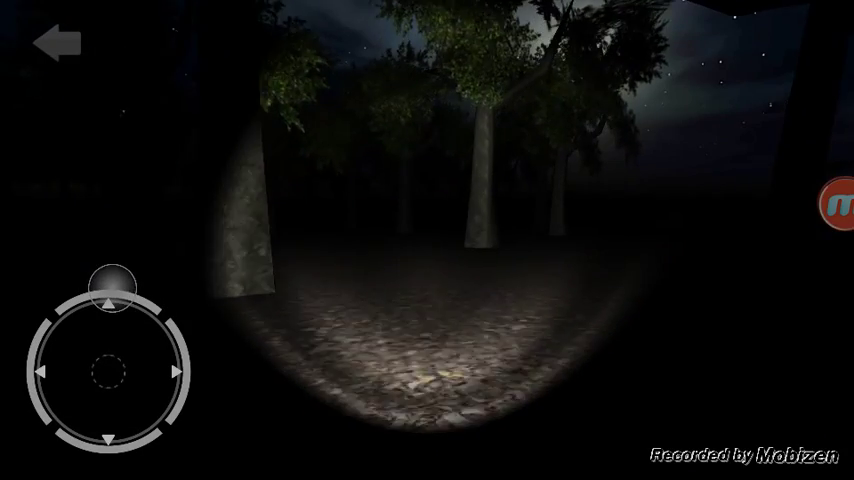
pyautogui.moveTo(734, 316); pyautogui.dragTo(690, 322)
pyautogui.moveTo(625, 328)
pyautogui.mouseDown()
pyautogui.moveTo(732, 324)
pyautogui.moveTo(724, 347)
pyautogui.moveTo(681, 346)
pyautogui.mouseUp()
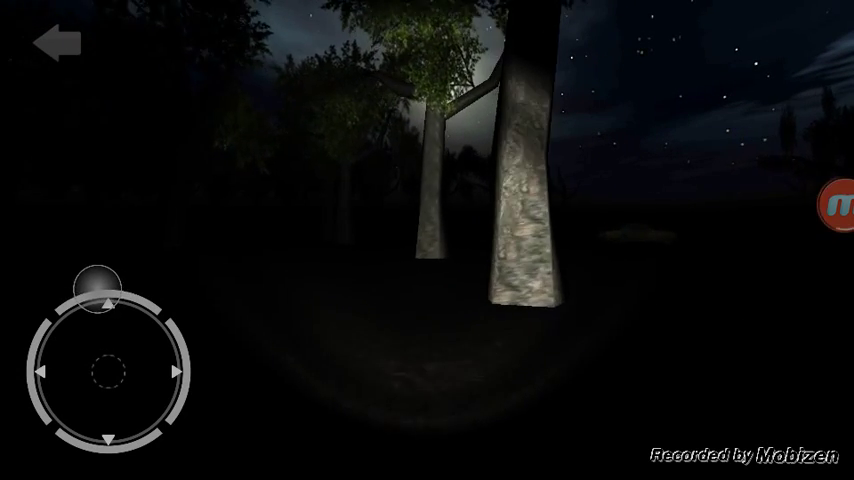
pyautogui.moveTo(97, 288); pyautogui.dragTo(91, 282)
# Turn toward the open clearing and spot the yellow taxi with the moon in view.
pyautogui.moveTo(623, 320); pyautogui.dragTo(728, 324)
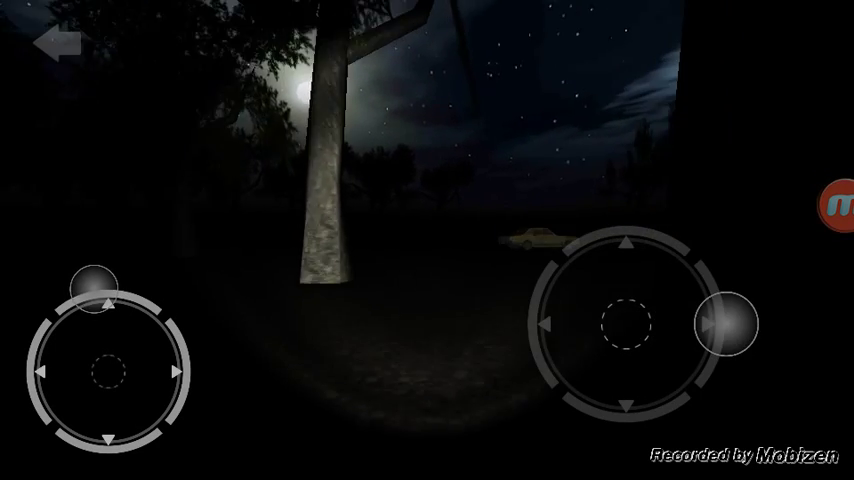
pyautogui.moveTo(91, 282); pyautogui.dragTo(27, 343)
pyautogui.moveTo(743, 356); pyautogui.dragTo(838, 367)
pyautogui.moveTo(27, 343); pyautogui.dragTo(76, 314)
pyautogui.moveTo(838, 367); pyautogui.dragTo(677, 356)
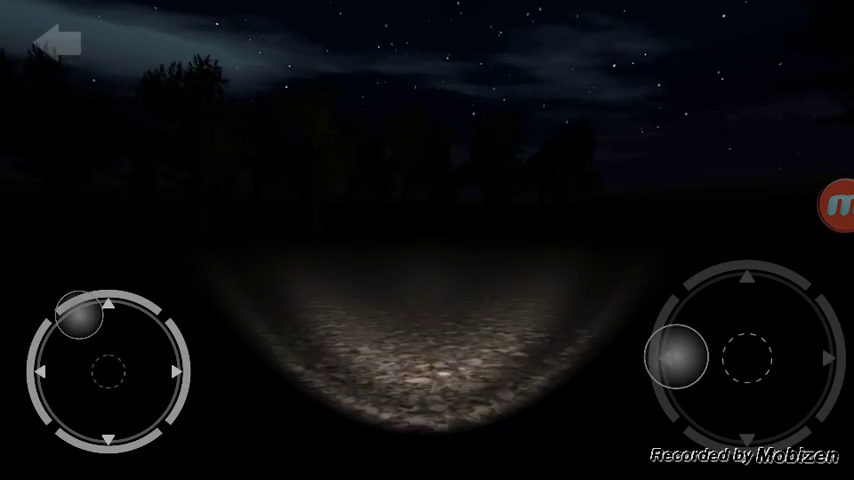
pyautogui.moveTo(76, 314); pyautogui.dragTo(109, 286)
pyautogui.moveTo(677, 356); pyautogui.dragTo(652, 353)
pyautogui.moveTo(109, 286); pyautogui.dragTo(100, 288)
pyautogui.click(696, 356)
pyautogui.moveTo(696, 356); pyautogui.dragTo(648, 362)
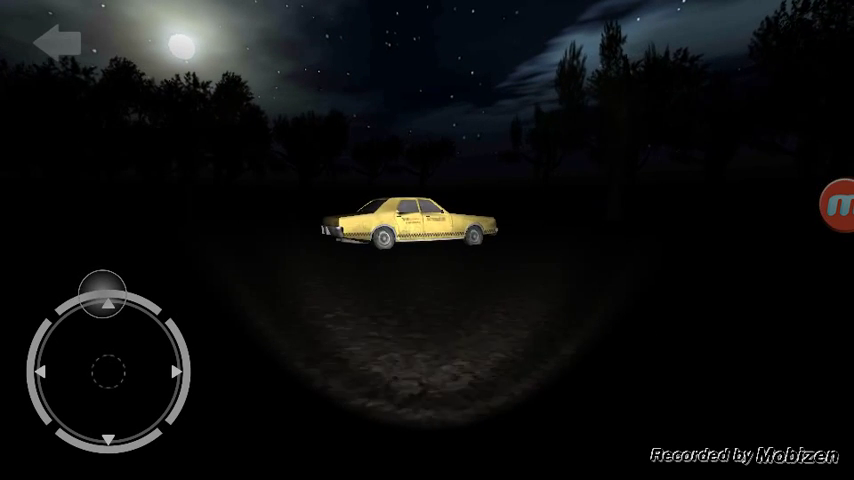
# Walk up to the taxi and turn the view past it toward the woods.
pyautogui.moveTo(70, 297); pyautogui.dragTo(63, 301)
pyautogui.moveTo(600, 343); pyautogui.dragTo(701, 349)
pyautogui.moveTo(63, 301); pyautogui.dragTo(30, 338)
pyautogui.moveTo(701, 349); pyautogui.dragTo(701, 349)
pyautogui.moveTo(652, 330); pyautogui.dragTo(705, 326)
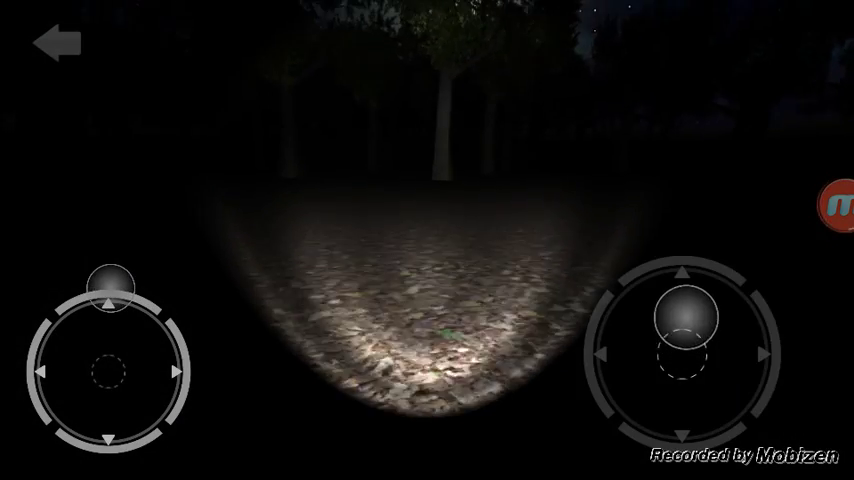
# Walk through the dark trees amid static, turning back until the yellow taxi reappears.
pyautogui.moveTo(682, 317)
pyautogui.mouseDown()
pyautogui.moveTo(627, 343)
pyautogui.moveTo(731, 358)
pyautogui.mouseUp()
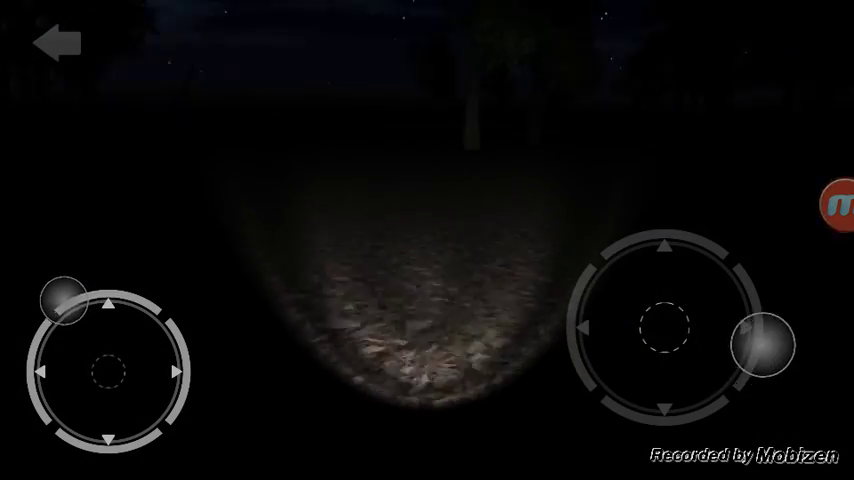
pyautogui.moveTo(629, 324); pyautogui.dragTo(740, 301)
pyautogui.moveTo(686, 305)
pyautogui.mouseDown()
pyautogui.moveTo(772, 333)
pyautogui.moveTo(644, 328)
pyautogui.mouseUp()
pyautogui.moveTo(25, 370); pyautogui.dragTo(80, 324)
pyautogui.moveTo(643, 329); pyautogui.dragTo(643, 329)
pyautogui.moveTo(76, 304)
pyautogui.mouseDown()
pyautogui.moveTo(114, 282)
pyautogui.moveTo(105, 278)
pyautogui.moveTo(129, 289)
pyautogui.mouseUp()
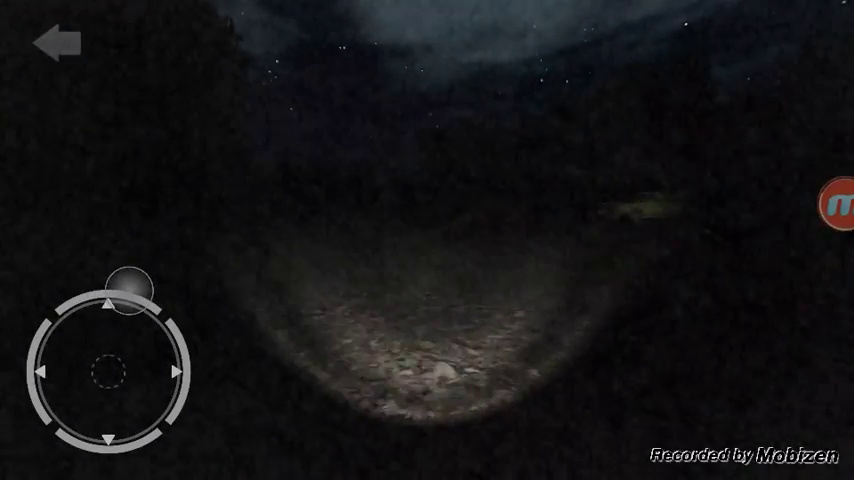
pyautogui.moveTo(690, 333); pyautogui.dragTo(720, 337)
pyautogui.moveTo(72, 296); pyautogui.dragTo(46, 314)
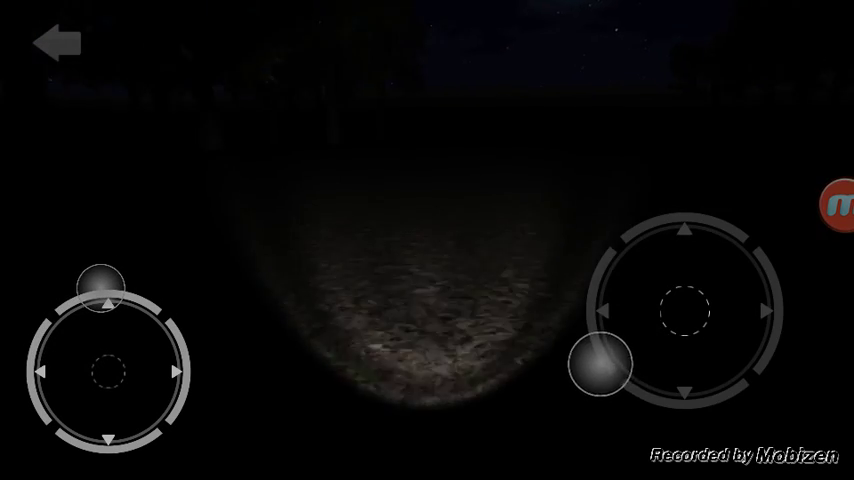
pyautogui.moveTo(640, 327)
pyautogui.mouseDown()
pyautogui.moveTo(695, 338)
pyautogui.moveTo(635, 320)
pyautogui.mouseUp()
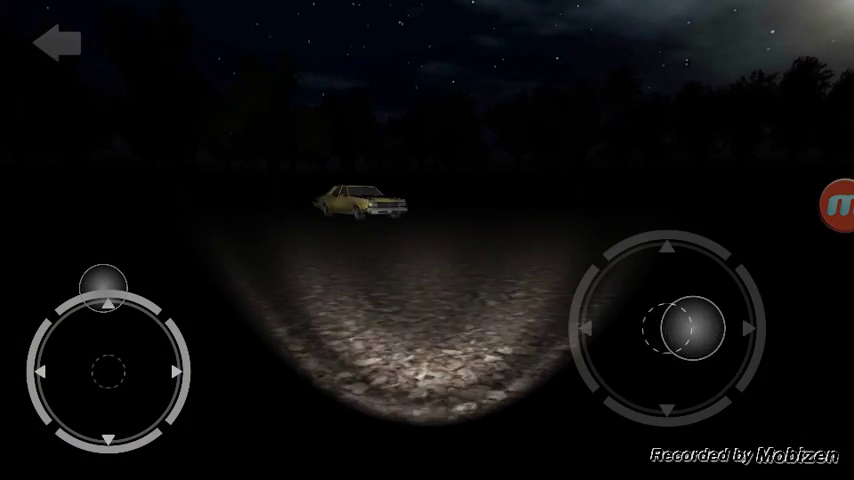
# Spot the yellow taxi, walk to it, sidestep past it and continue forward.
pyautogui.moveTo(722, 327); pyautogui.dragTo(671, 320)
pyautogui.moveTo(118, 280)
pyautogui.mouseDown()
pyautogui.moveTo(167, 310)
pyautogui.moveTo(183, 335)
pyautogui.mouseUp()
pyautogui.moveTo(722, 286); pyautogui.dragTo(658, 299)
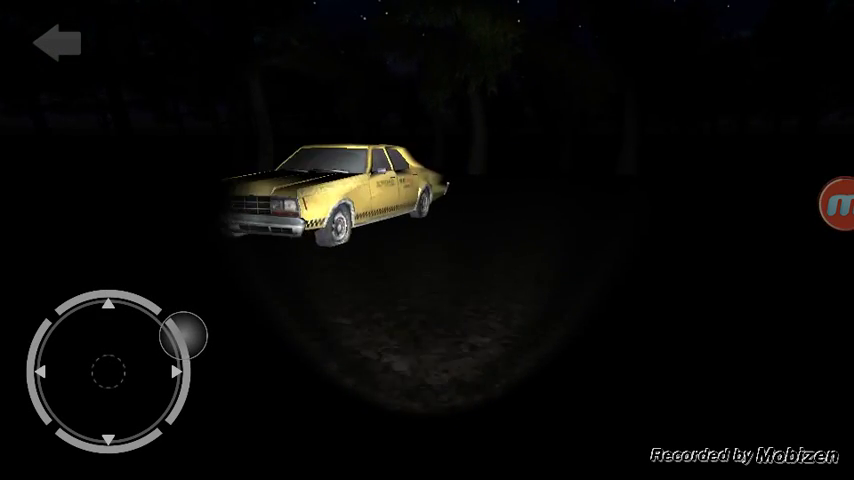
pyautogui.moveTo(183, 335)
pyautogui.mouseDown()
pyautogui.moveTo(187, 345)
pyautogui.moveTo(109, 282)
pyautogui.moveTo(102, 288)
pyautogui.mouseUp()
pyautogui.click(697, 289)
pyautogui.click(712, 340)
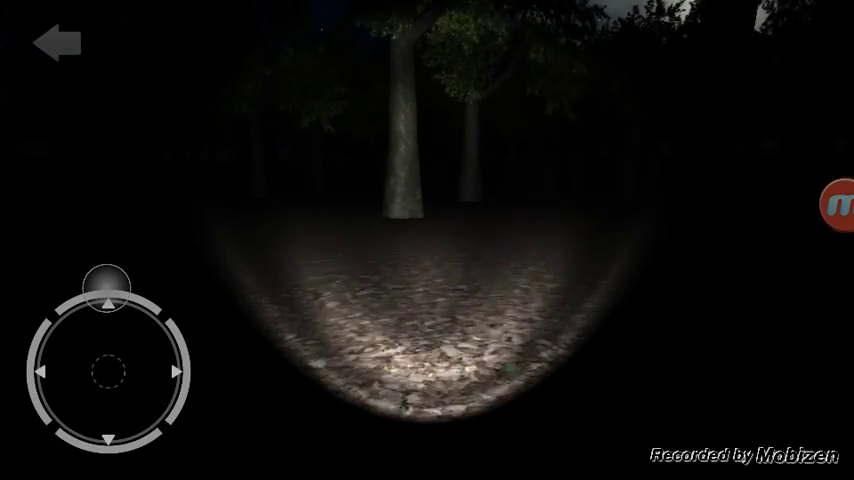
# Scan the trees, then walk forward until the wooden rail fence is alongside.
pyautogui.moveTo(671, 349)
pyautogui.mouseDown()
pyautogui.moveTo(686, 314)
pyautogui.moveTo(712, 345)
pyautogui.moveTo(734, 349)
pyautogui.moveTo(658, 356)
pyautogui.moveTo(715, 349)
pyautogui.moveTo(706, 344)
pyautogui.moveTo(755, 362)
pyautogui.mouseUp()
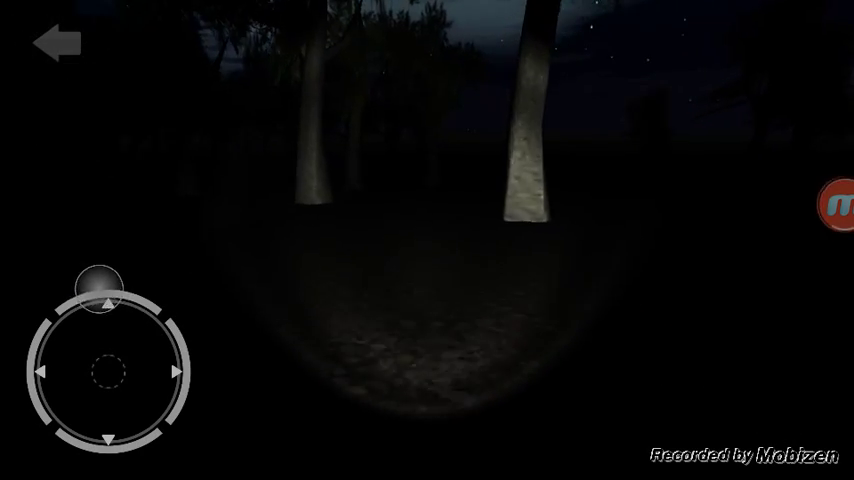
pyautogui.moveTo(762, 272); pyautogui.dragTo(715, 275)
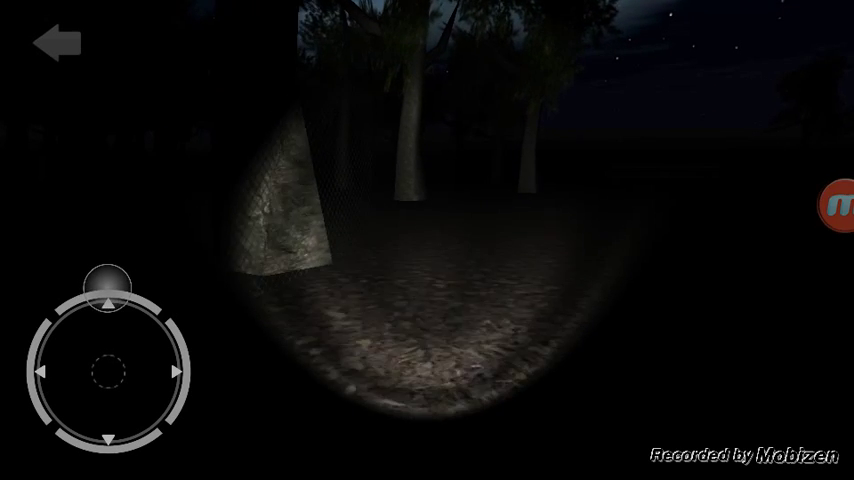
pyautogui.moveTo(652, 305)
pyautogui.mouseDown()
pyautogui.moveTo(753, 315)
pyautogui.moveTo(679, 321)
pyautogui.mouseUp()
pyautogui.moveTo(38, 325); pyautogui.dragTo(130, 290)
pyautogui.moveTo(678, 321)
pyautogui.mouseDown()
pyautogui.moveTo(648, 301)
pyautogui.moveTo(733, 315)
pyautogui.moveTo(747, 305)
pyautogui.mouseUp()
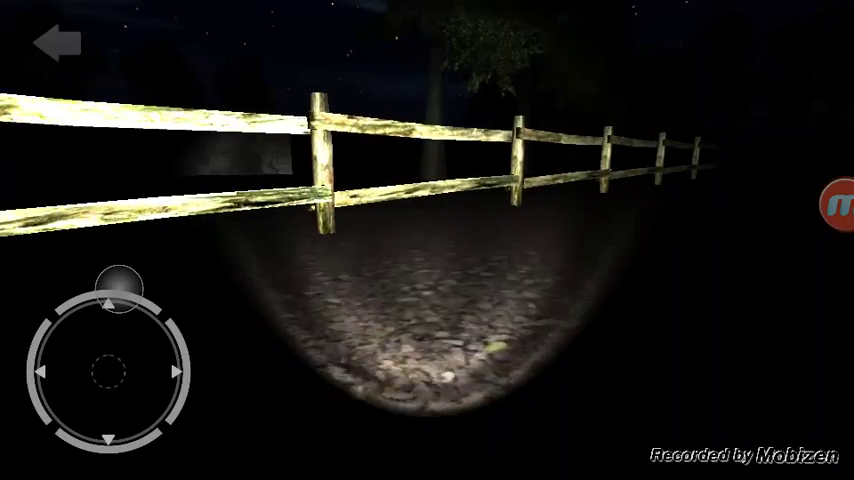
# Walk along the fence until the free-version 'area unavailable' notice appears.
pyautogui.moveTo(130, 287); pyautogui.dragTo(154, 301)
pyautogui.moveTo(670, 327); pyautogui.dragTo(640, 315)
pyautogui.moveTo(154, 301); pyautogui.dragTo(170, 309)
pyautogui.moveTo(644, 315); pyautogui.dragTo(719, 313)
pyautogui.moveTo(170, 309); pyautogui.dragTo(122, 288)
# Turn right away from the fence, glance up at the treetops, then back down.
pyautogui.moveTo(719, 313); pyautogui.dragTo(724, 311)
pyautogui.moveTo(122, 288); pyautogui.dragTo(82, 290)
pyautogui.moveTo(677, 322); pyautogui.dragTo(677, 322)
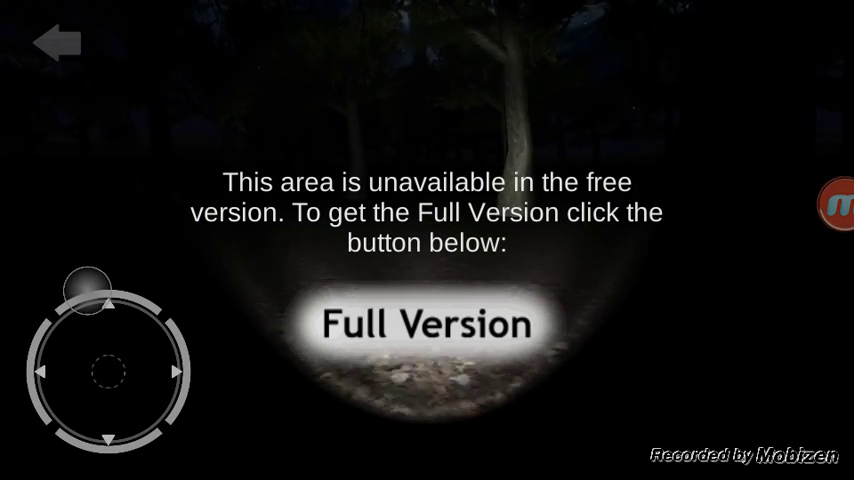
pyautogui.moveTo(743, 282); pyautogui.dragTo(743, 282)
pyautogui.moveTo(81, 290); pyautogui.dragTo(81, 290)
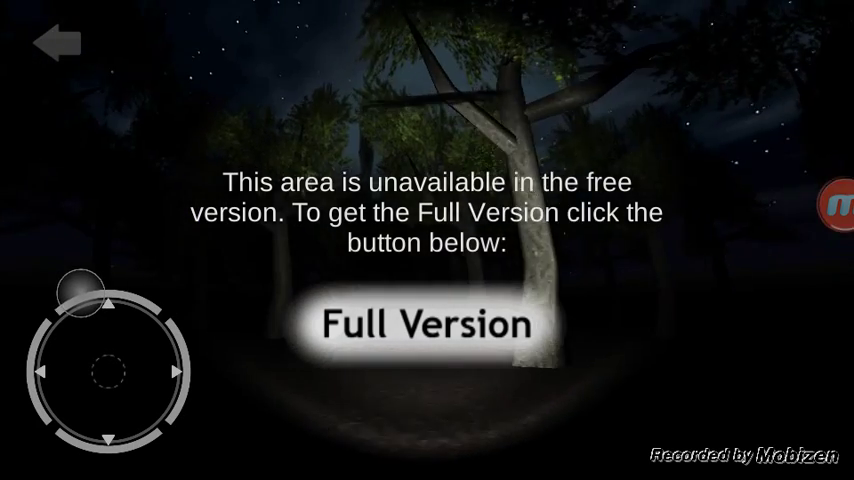
pyautogui.moveTo(718, 308); pyautogui.dragTo(733, 345)
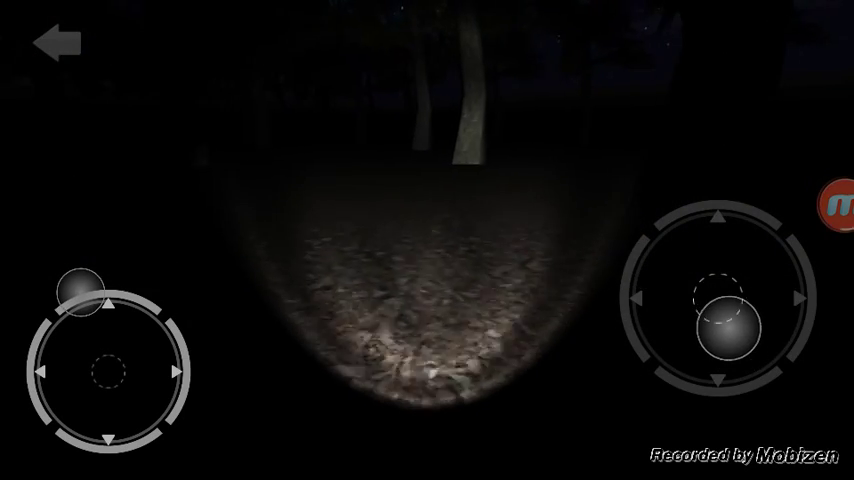
# Look up at the treetops, then turn right and left toward the fence and trees.
pyautogui.moveTo(730, 252); pyautogui.dragTo(730, 252)
pyautogui.moveTo(84, 290); pyautogui.dragTo(88, 289)
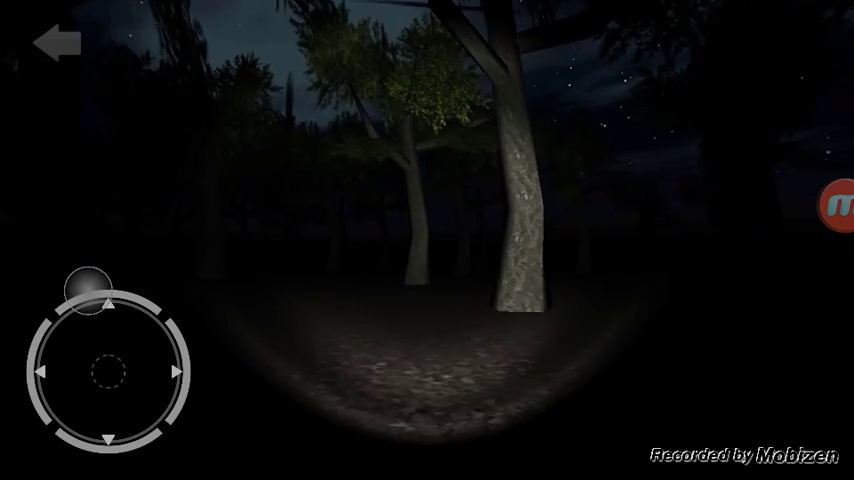
pyautogui.moveTo(650, 322); pyautogui.dragTo(709, 328)
pyautogui.moveTo(177, 328); pyautogui.dragTo(117, 288)
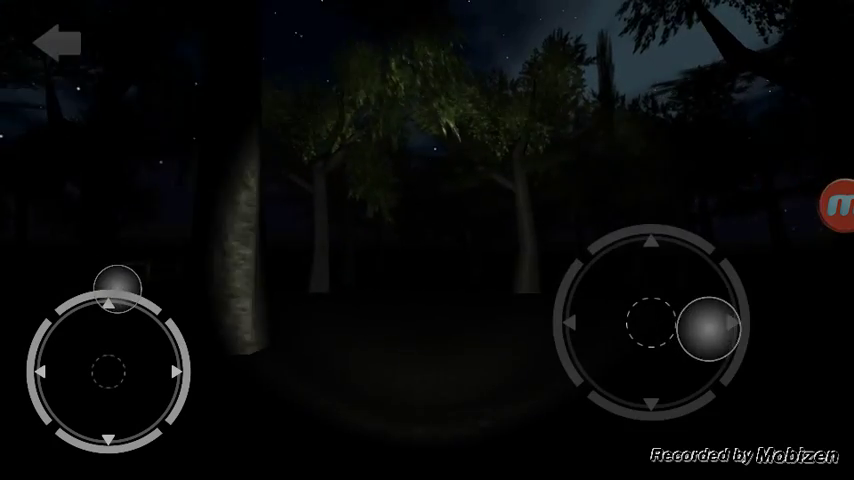
pyautogui.moveTo(675, 318); pyautogui.dragTo(675, 318)
pyautogui.moveTo(118, 289); pyautogui.dragTo(187, 345)
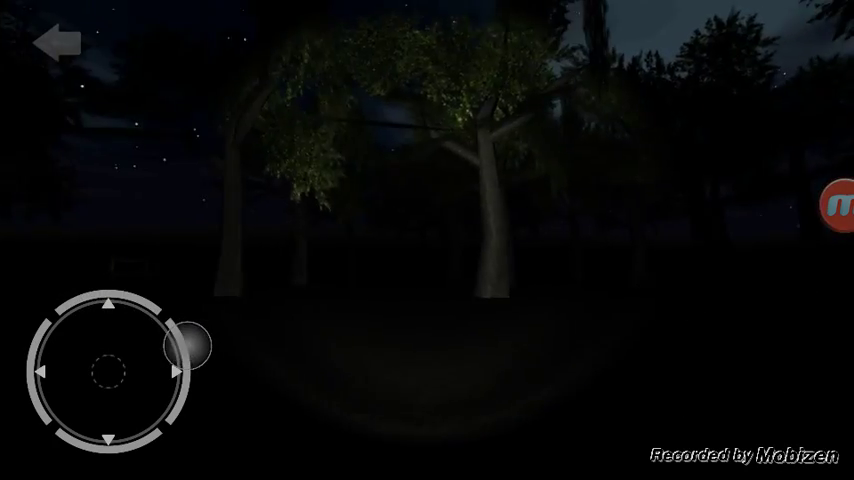
pyautogui.moveTo(595, 304); pyautogui.dragTo(595, 304)
pyautogui.moveTo(656, 301); pyautogui.dragTo(629, 305)
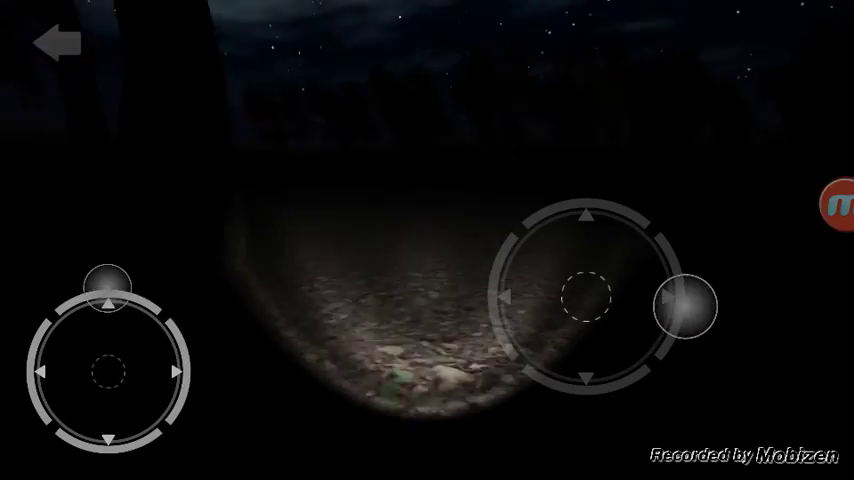
# Walk through the static, glancing up and down, and loop back to the yellow taxi.
pyautogui.moveTo(661, 297)
pyautogui.mouseDown()
pyautogui.moveTo(694, 282)
pyautogui.moveTo(680, 290)
pyautogui.moveTo(651, 362)
pyautogui.moveTo(680, 286)
pyautogui.mouseUp()
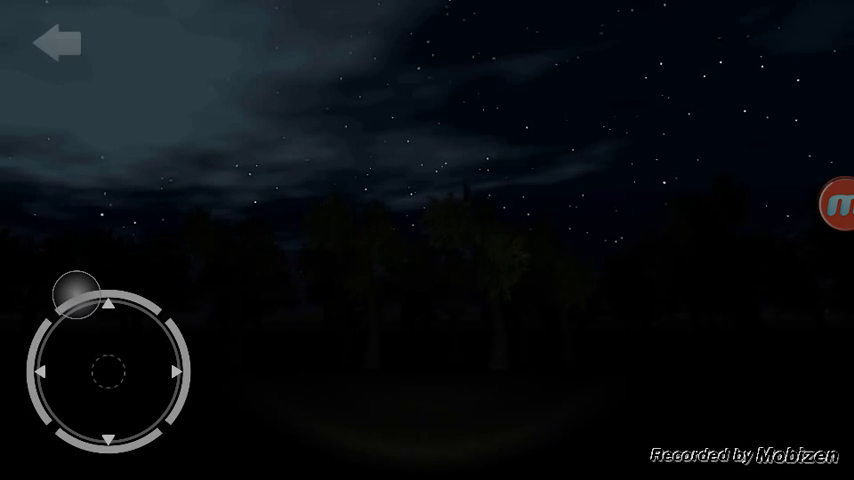
pyautogui.moveTo(692, 347); pyautogui.dragTo(661, 353)
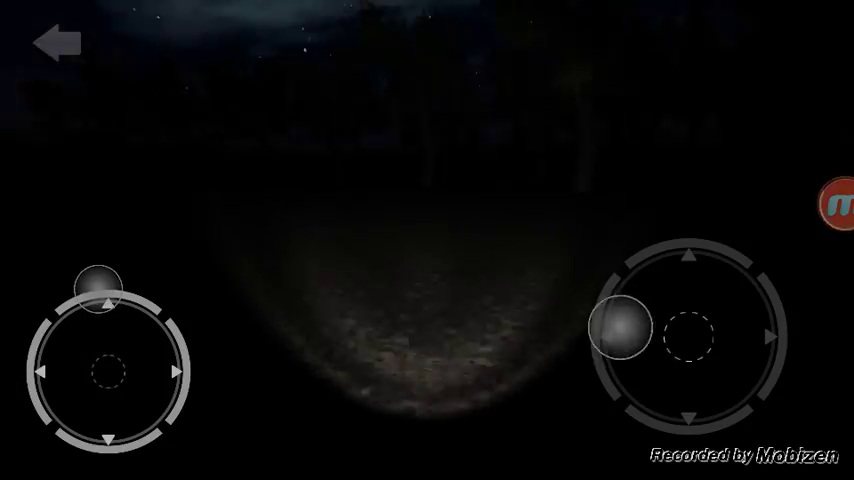
pyautogui.moveTo(620, 327); pyautogui.dragTo(589, 330)
pyautogui.moveTo(665, 295); pyautogui.dragTo(625, 290)
pyautogui.moveTo(105, 286); pyautogui.dragTo(141, 356)
pyautogui.moveTo(625, 290); pyautogui.dragTo(767, 283)
pyautogui.moveTo(141, 356); pyautogui.dragTo(124, 318)
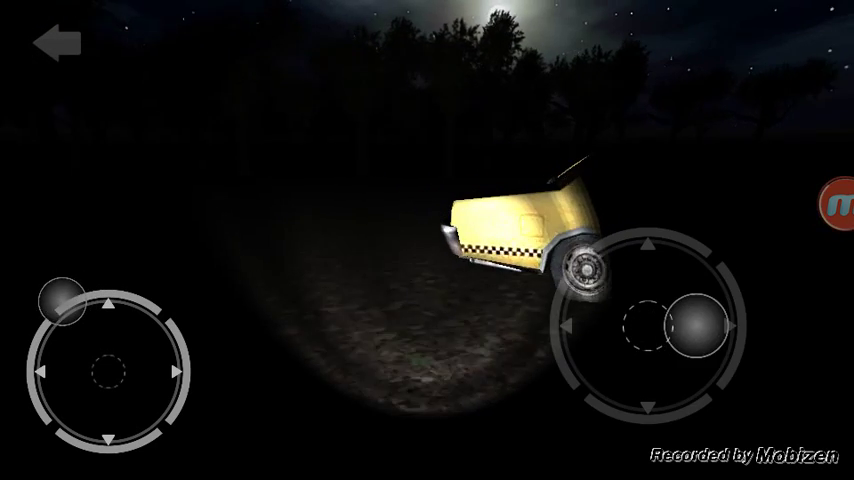
# Circle the taxi, then turn left toward the trees and the large lit tree.
pyautogui.moveTo(696, 325); pyautogui.dragTo(724, 326)
pyautogui.moveTo(61, 300); pyautogui.dragTo(27, 347)
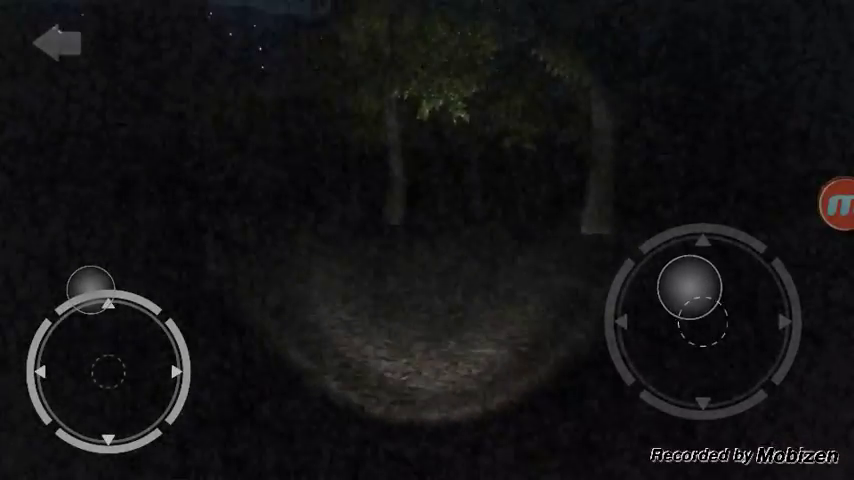
pyautogui.moveTo(90, 288); pyautogui.dragTo(88, 289)
pyautogui.moveTo(690, 318); pyautogui.dragTo(648, 328)
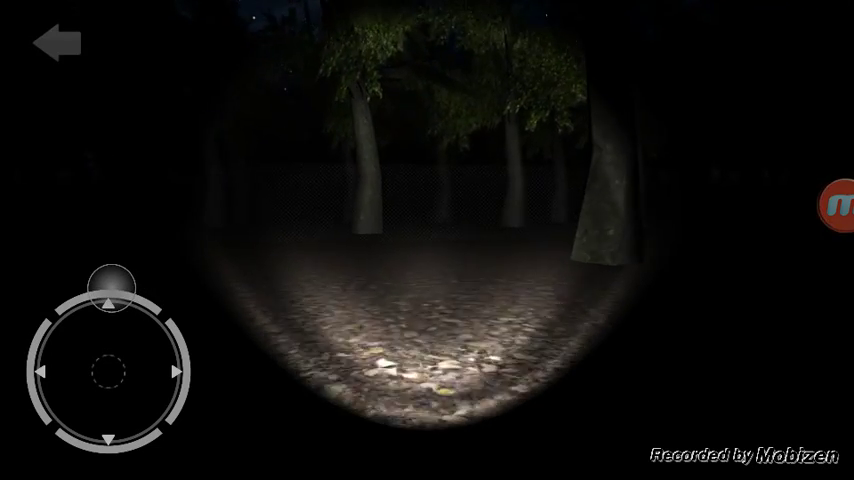
pyautogui.moveTo(738, 312); pyautogui.dragTo(640, 316)
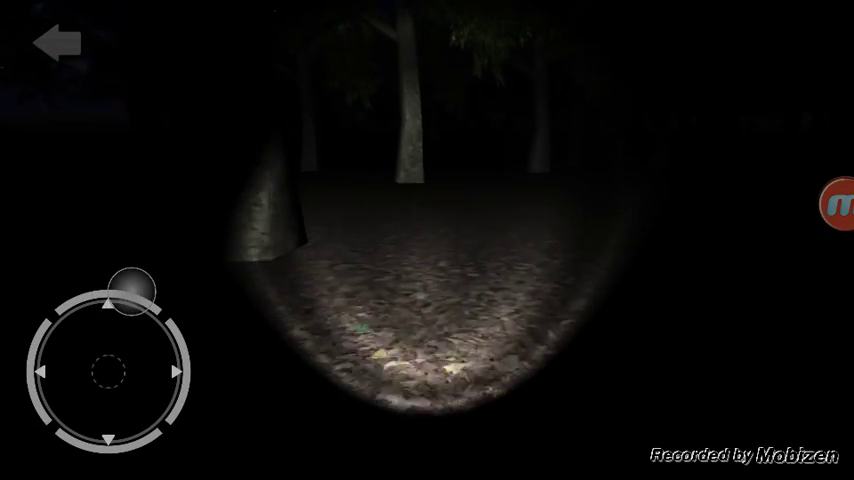
pyautogui.moveTo(724, 305); pyautogui.dragTo(686, 282)
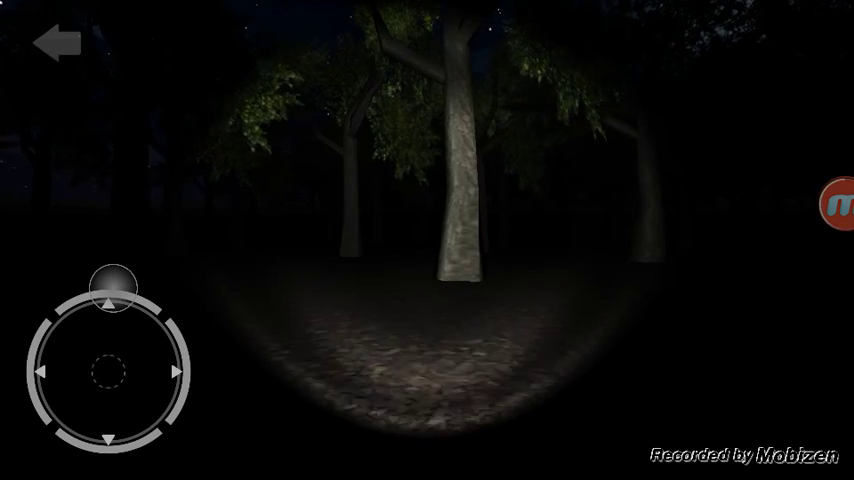
# Walk forward past the lit tree, glancing down and up and turning left and right.
pyautogui.moveTo(107, 287); pyautogui.dragTo(96, 289)
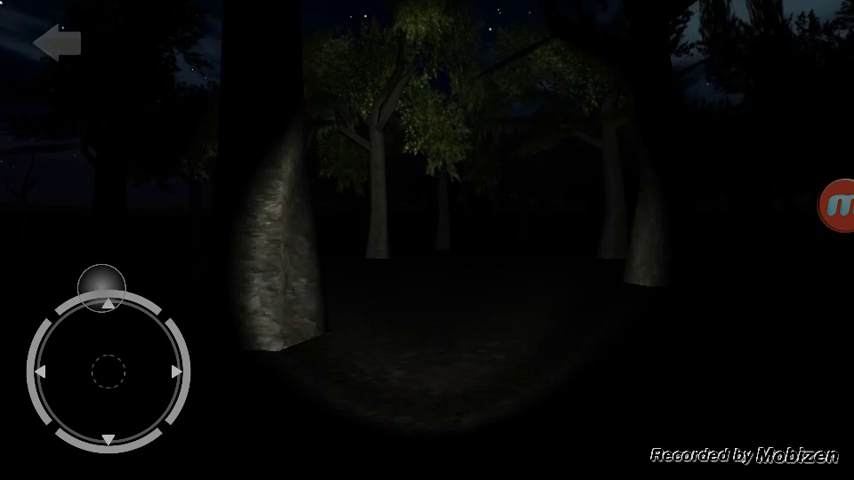
pyautogui.moveTo(95, 288); pyautogui.dragTo(109, 288)
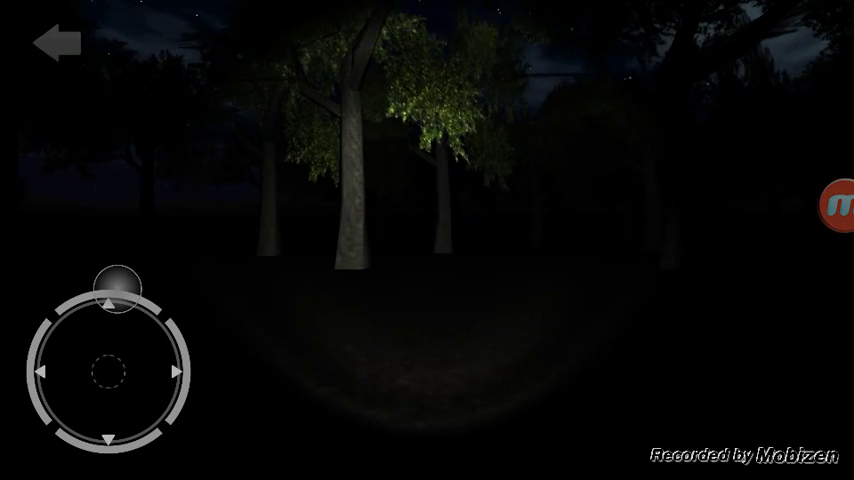
pyautogui.moveTo(112, 287); pyautogui.dragTo(108, 287)
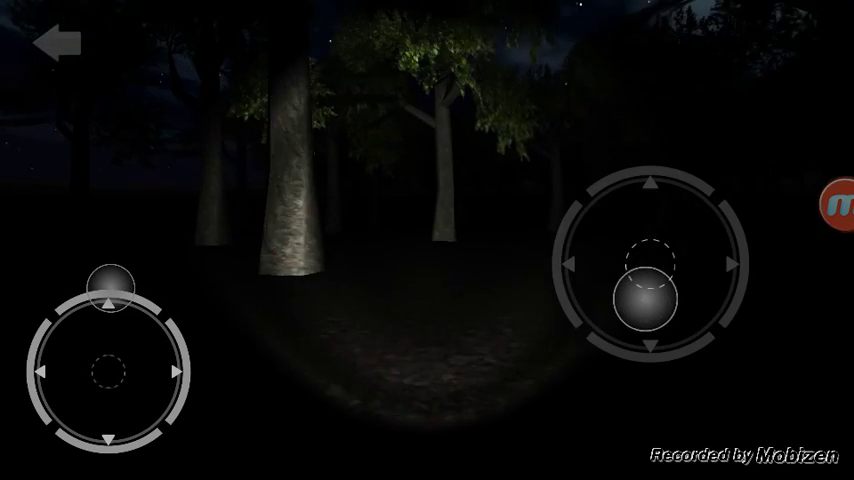
pyautogui.moveTo(638, 263); pyautogui.dragTo(642, 299)
pyautogui.moveTo(107, 288); pyautogui.dragTo(106, 287)
pyautogui.moveTo(648, 314); pyautogui.dragTo(604, 328)
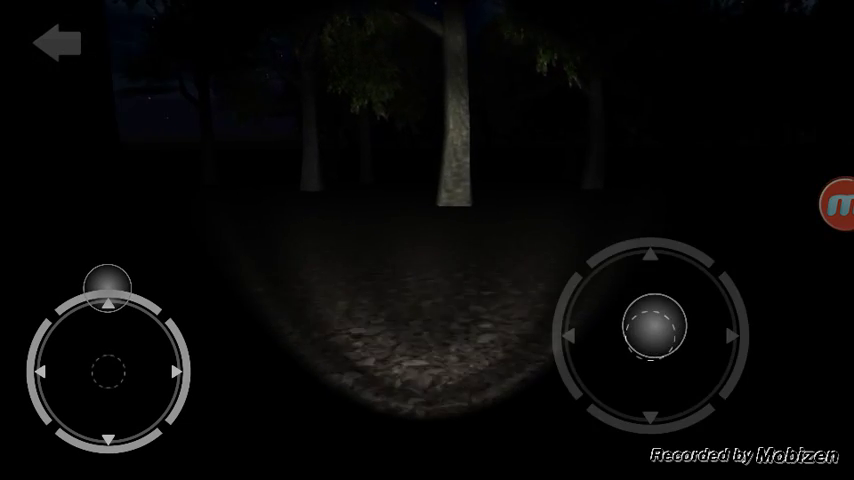
pyautogui.moveTo(99, 288); pyautogui.dragTo(113, 288)
pyautogui.moveTo(720, 338); pyautogui.dragTo(646, 324)
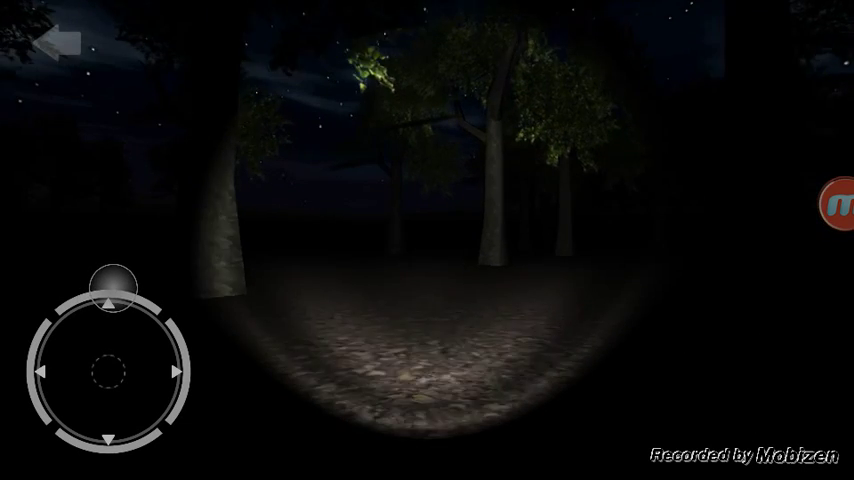
pyautogui.moveTo(112, 287); pyautogui.dragTo(110, 288)
pyautogui.moveTo(690, 311); pyautogui.dragTo(745, 328)
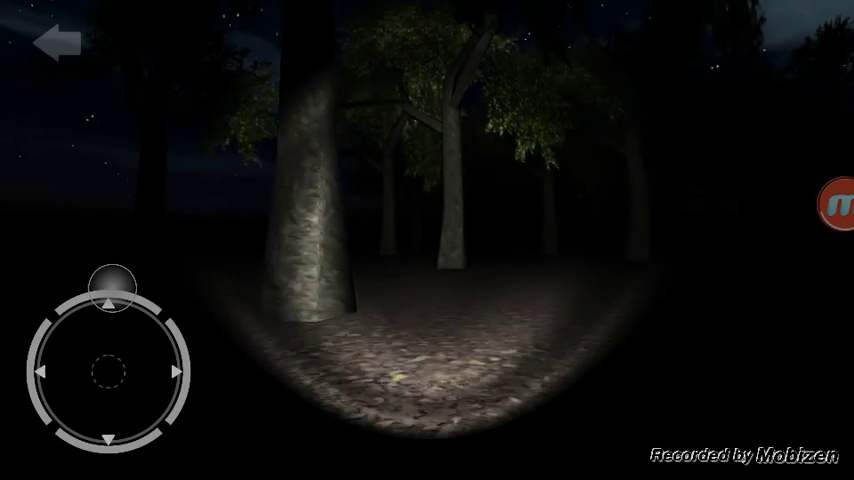
pyautogui.moveTo(108, 288); pyautogui.dragTo(112, 288)
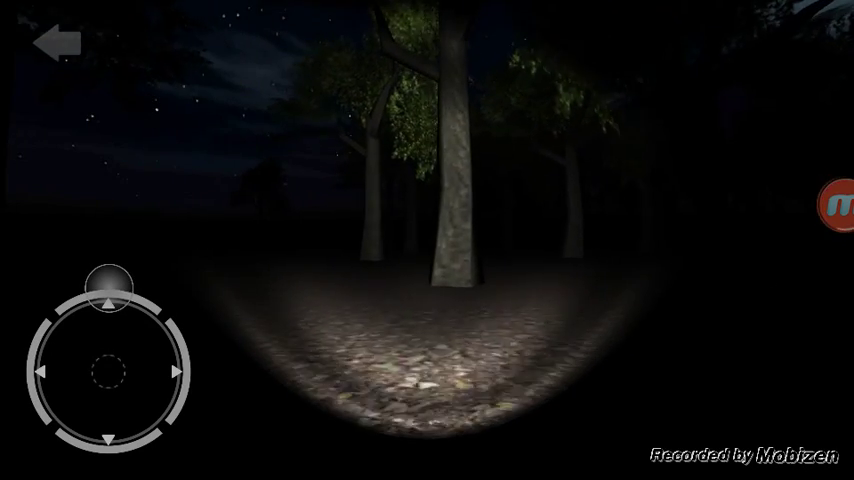
# Scan the forest left and right while sidestepping and walking.
pyautogui.moveTo(740, 311); pyautogui.dragTo(694, 311)
pyautogui.moveTo(108, 287)
pyautogui.mouseDown()
pyautogui.moveTo(117, 289)
pyautogui.moveTo(84, 290)
pyautogui.mouseUp()
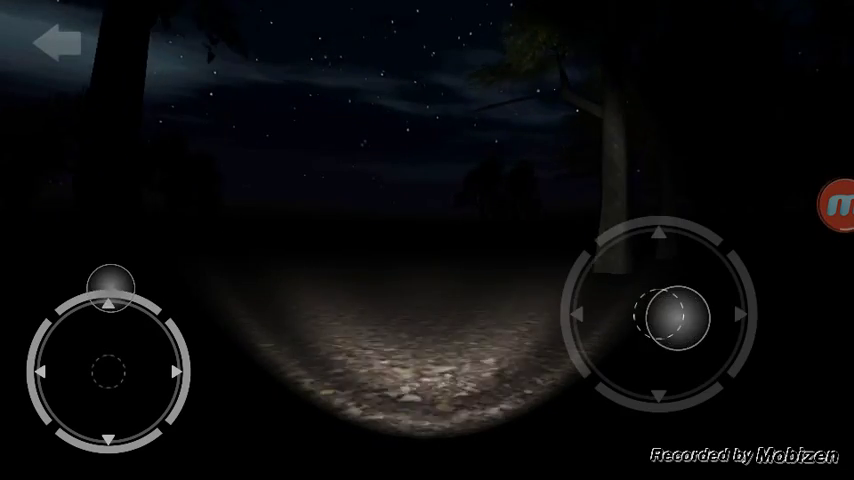
pyautogui.moveTo(673, 311); pyautogui.dragTo(713, 324)
pyautogui.moveTo(88, 290); pyautogui.dragTo(186, 340)
pyautogui.moveTo(709, 328)
pyautogui.mouseDown()
pyautogui.moveTo(673, 334)
pyautogui.moveTo(705, 318)
pyautogui.moveTo(610, 318)
pyautogui.mouseUp()
pyautogui.moveTo(186, 340); pyautogui.dragTo(122, 286)
pyautogui.moveTo(629, 337); pyautogui.dragTo(730, 337)
pyautogui.moveTo(122, 286); pyautogui.dragTo(76, 292)
pyautogui.moveTo(686, 347); pyautogui.dragTo(773, 350)
pyautogui.moveTo(67, 298)
pyautogui.mouseDown()
pyautogui.moveTo(46, 305)
pyautogui.moveTo(44, 317)
pyautogui.moveTo(105, 286)
pyautogui.mouseUp()
# Turn left while walking and sweep the view across to the lit rock.
pyautogui.moveTo(775, 322); pyautogui.dragTo(762, 328)
pyautogui.moveTo(105, 286); pyautogui.dragTo(116, 288)
pyautogui.moveTo(762, 328); pyautogui.dragTo(732, 322)
pyautogui.moveTo(116, 288); pyautogui.dragTo(103, 282)
pyautogui.moveTo(732, 322); pyautogui.dragTo(675, 339)
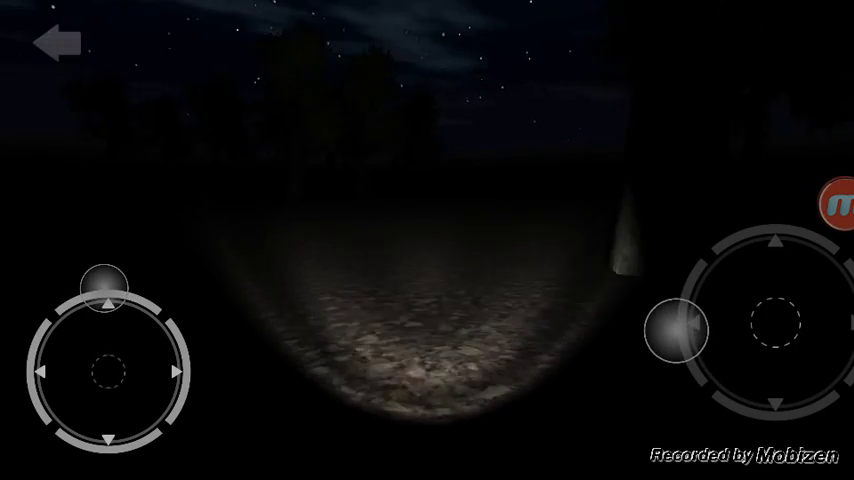
pyautogui.moveTo(629, 324); pyautogui.dragTo(698, 328)
pyautogui.moveTo(103, 282); pyautogui.dragTo(61, 301)
pyautogui.moveTo(698, 328); pyautogui.dragTo(732, 324)
pyautogui.moveTo(61, 301); pyautogui.dragTo(38, 325)
# Swing the view out to the open forest and sky.
pyautogui.moveTo(664, 351); pyautogui.dragTo(762, 324)
pyautogui.moveTo(38, 325); pyautogui.dragTo(42, 395)
pyautogui.moveTo(744, 307); pyautogui.dragTo(664, 331)
pyautogui.moveTo(42, 395)
pyautogui.mouseDown()
pyautogui.moveTo(35, 388)
pyautogui.moveTo(69, 362)
pyautogui.moveTo(101, 287)
pyautogui.mouseUp()
# Walk toward the lit tree trunk, tilting the view between the ground and starry sky.
pyautogui.click(690, 312)
pyautogui.moveTo(701, 314); pyautogui.dragTo(658, 333)
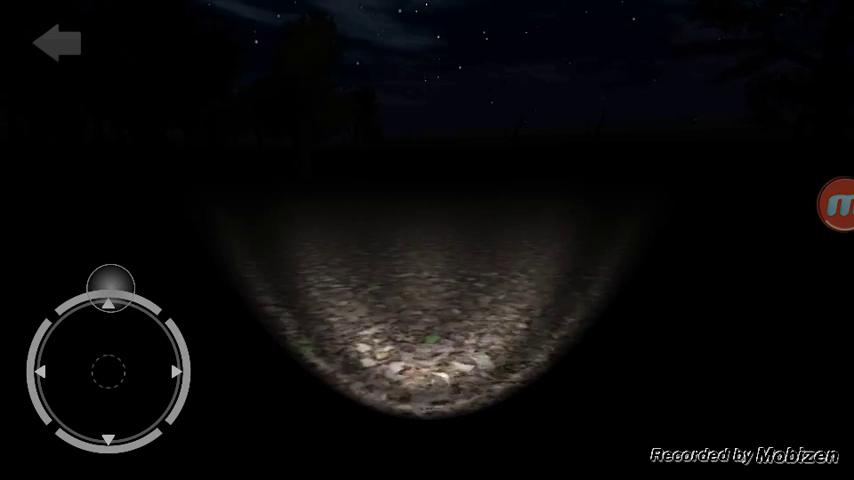
pyautogui.click(691, 347)
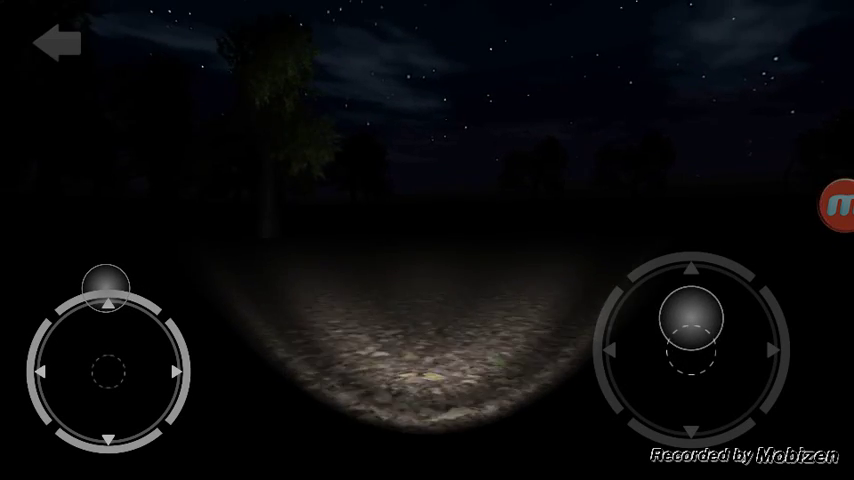
pyautogui.moveTo(686, 323)
pyautogui.mouseDown()
pyautogui.moveTo(720, 328)
pyautogui.moveTo(719, 338)
pyautogui.mouseUp()
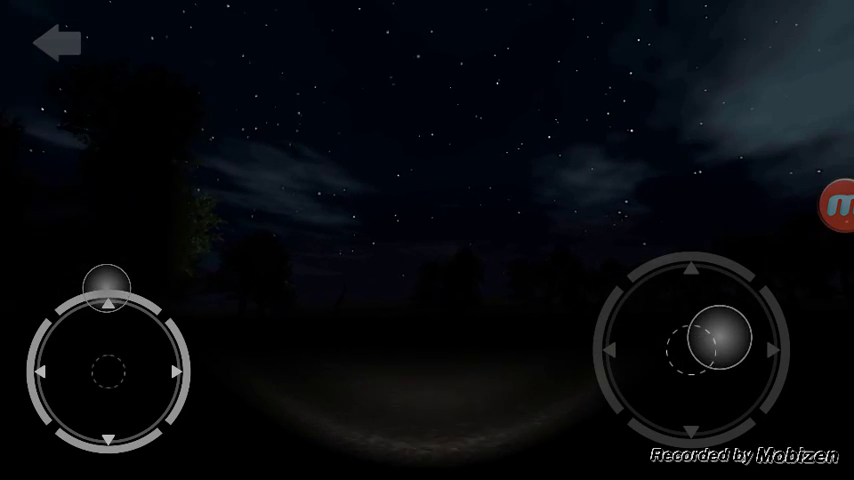
pyautogui.moveTo(701, 367); pyautogui.dragTo(667, 404)
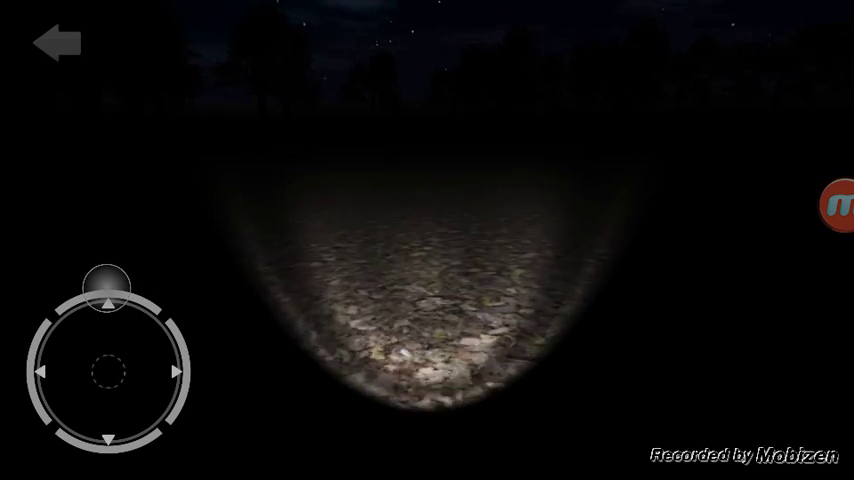
pyautogui.click(728, 349)
pyautogui.moveTo(728, 349); pyautogui.dragTo(726, 305)
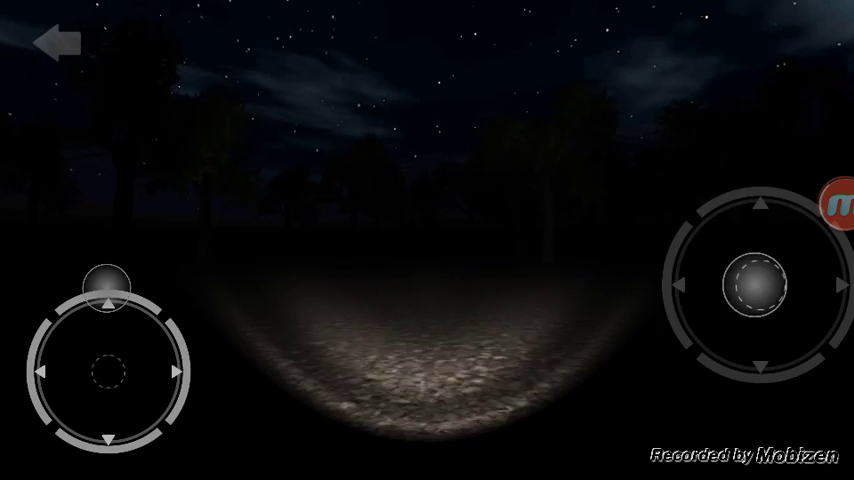
# Turn from the ground toward the moon, the darker trees and a lit tree.
pyautogui.moveTo(759, 286); pyautogui.dragTo(660, 292)
pyautogui.moveTo(107, 287)
pyautogui.mouseDown()
pyautogui.moveTo(193, 372)
pyautogui.moveTo(160, 423)
pyautogui.mouseUp()
pyautogui.moveTo(654, 299); pyautogui.dragTo(576, 297)
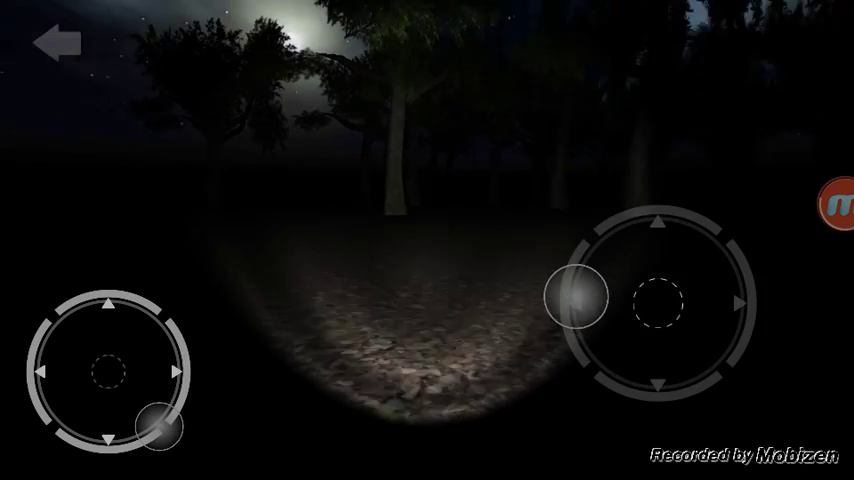
pyautogui.moveTo(640, 301); pyautogui.dragTo(580, 300)
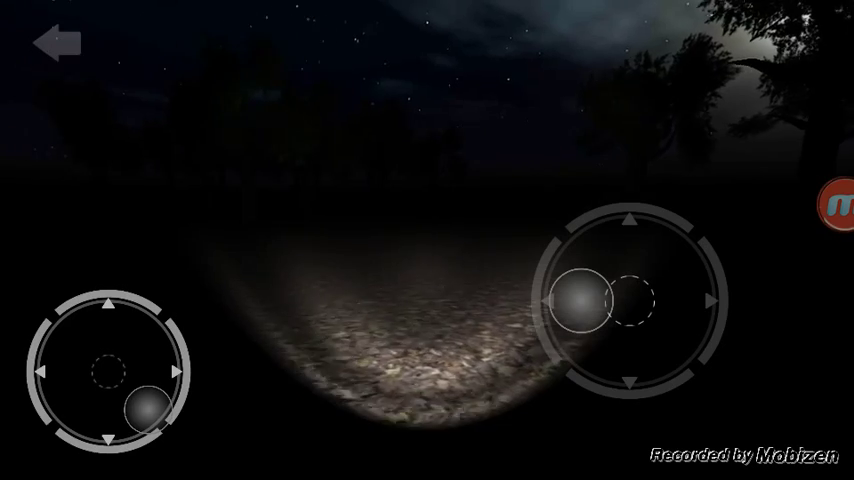
pyautogui.moveTo(157, 427); pyautogui.dragTo(96, 312)
pyautogui.moveTo(676, 298)
pyautogui.mouseDown()
pyautogui.moveTo(574, 316)
pyautogui.moveTo(635, 291)
pyautogui.moveTo(728, 314)
pyautogui.moveTo(654, 328)
pyautogui.mouseUp()
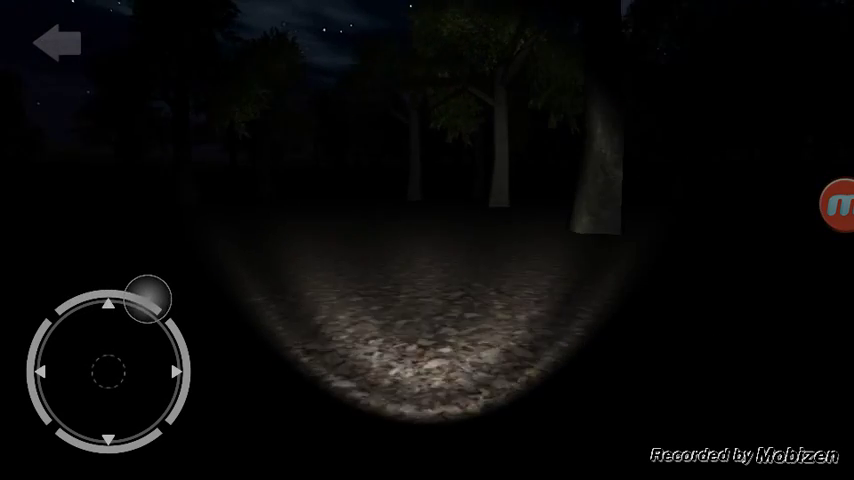
pyautogui.moveTo(726, 311); pyautogui.dragTo(667, 305)
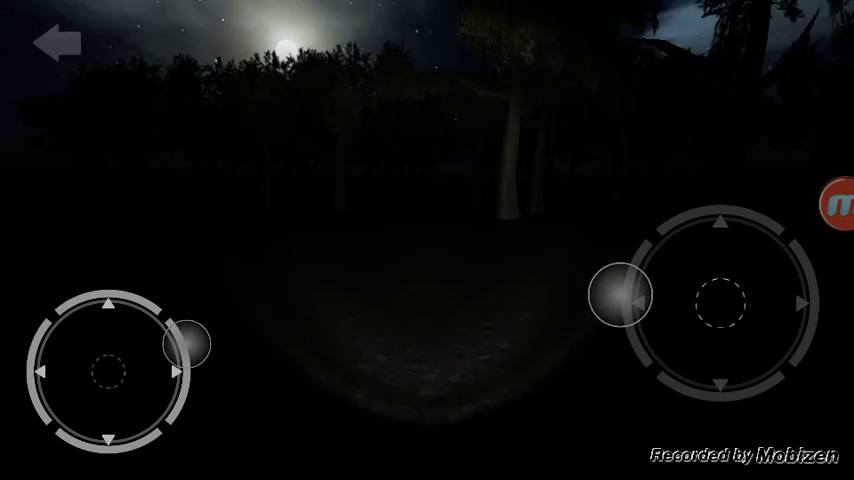
# Look around the trees, spot the white pickup truck and walk toward it.
pyautogui.moveTo(656, 279)
pyautogui.mouseDown()
pyautogui.moveTo(728, 349)
pyautogui.moveTo(719, 299)
pyautogui.moveTo(730, 313)
pyautogui.mouseUp()
pyautogui.moveTo(680, 305)
pyautogui.mouseDown()
pyautogui.moveTo(730, 299)
pyautogui.moveTo(667, 286)
pyautogui.moveTo(704, 283)
pyautogui.moveTo(671, 309)
pyautogui.moveTo(648, 280)
pyautogui.mouseUp()
pyautogui.moveTo(650, 310)
pyautogui.mouseDown()
pyautogui.moveTo(716, 311)
pyautogui.moveTo(602, 315)
pyautogui.mouseUp()
pyautogui.moveTo(696, 311); pyautogui.dragTo(645, 316)
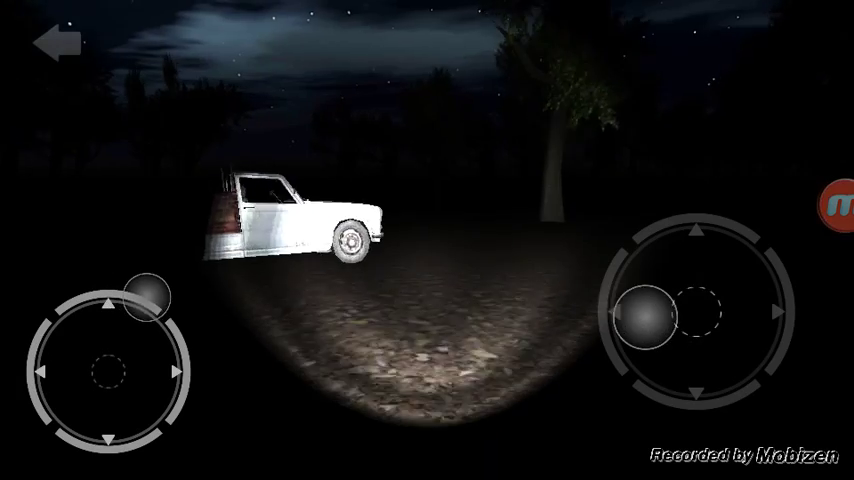
pyautogui.moveTo(146, 297); pyautogui.dragTo(185, 338)
pyautogui.moveTo(645, 316); pyautogui.dragTo(623, 314)
pyautogui.moveTo(686, 311); pyautogui.dragTo(627, 309)
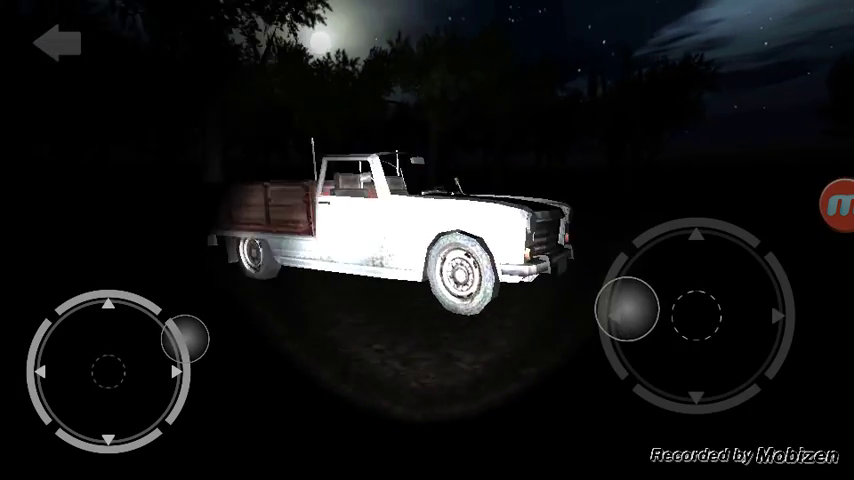
# Circle to the truck's front, then turn toward the trees and look down.
pyautogui.moveTo(185, 340); pyautogui.dragTo(187, 345)
pyautogui.moveTo(671, 292); pyautogui.dragTo(602, 305)
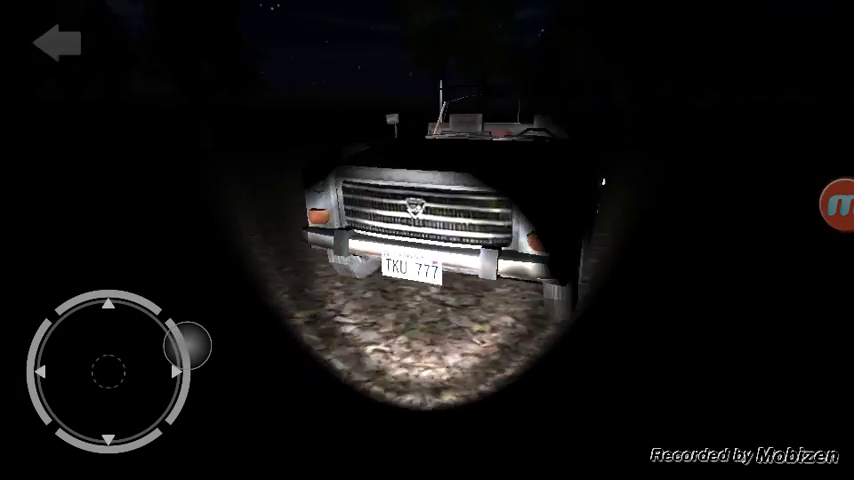
pyautogui.moveTo(187, 345); pyautogui.dragTo(130, 286)
pyautogui.moveTo(622, 325)
pyautogui.mouseDown()
pyautogui.moveTo(724, 311)
pyautogui.moveTo(778, 330)
pyautogui.mouseUp()
pyautogui.moveTo(680, 324); pyautogui.dragTo(772, 320)
pyautogui.moveTo(108, 370)
pyautogui.mouseDown()
pyautogui.moveTo(118, 288)
pyautogui.moveTo(107, 288)
pyautogui.mouseUp()
pyautogui.moveTo(677, 305); pyautogui.dragTo(726, 347)
# Walk forward through the forest, sidestepping right and drifting left.
pyautogui.moveTo(661, 330); pyautogui.dragTo(629, 327)
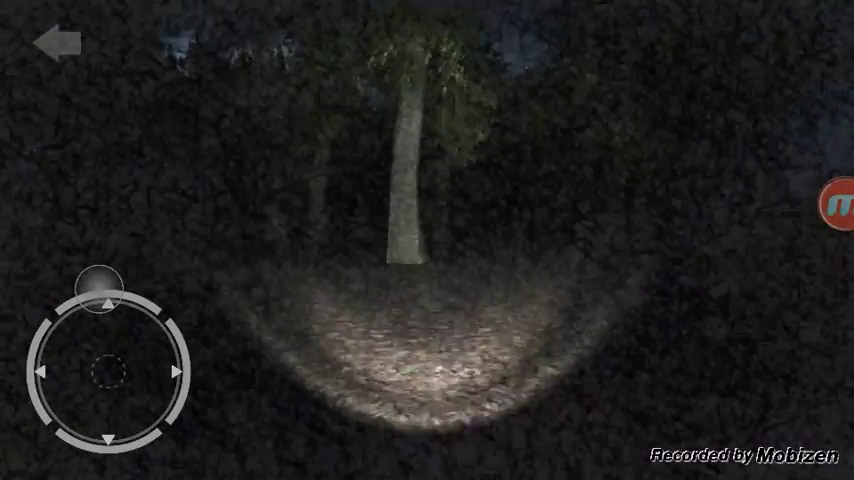
pyautogui.moveTo(100, 288); pyautogui.dragTo(100, 288)
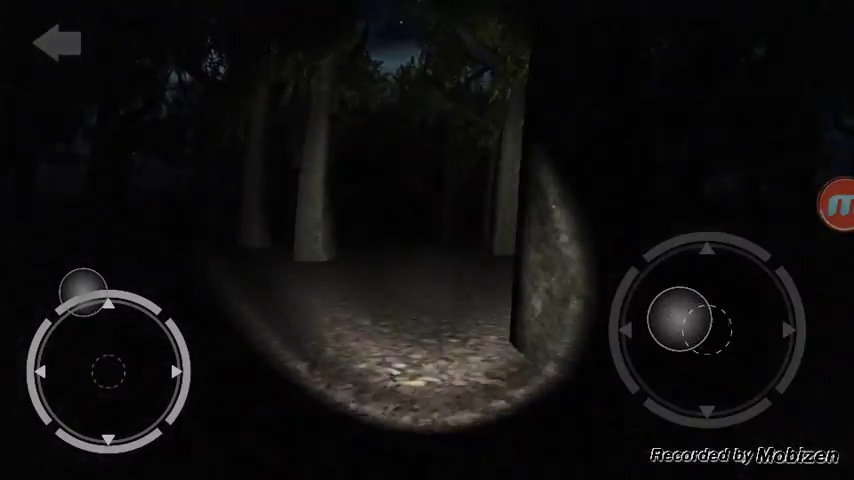
pyautogui.moveTo(100, 288); pyautogui.dragTo(180, 331)
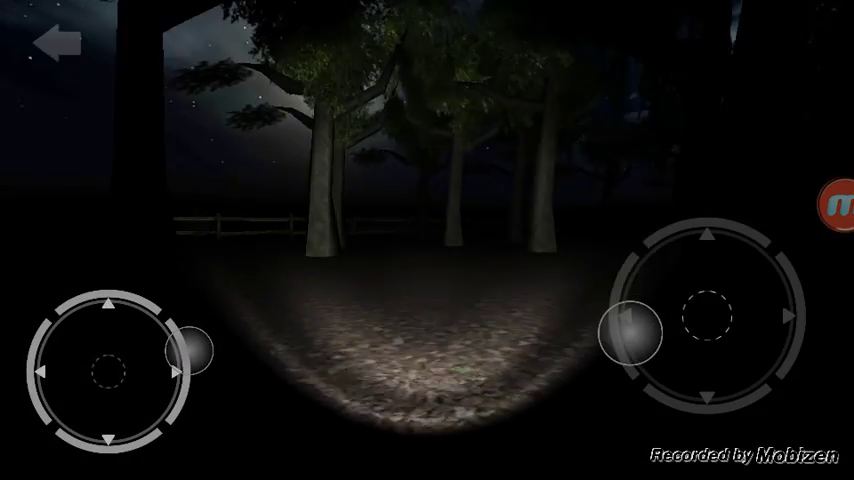
pyautogui.moveTo(190, 354); pyautogui.dragTo(111, 288)
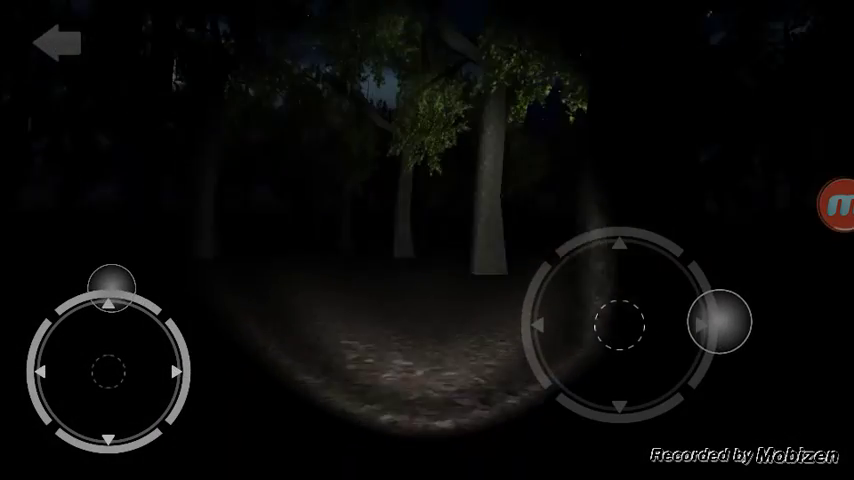
pyautogui.moveTo(598, 335); pyautogui.dragTo(734, 347)
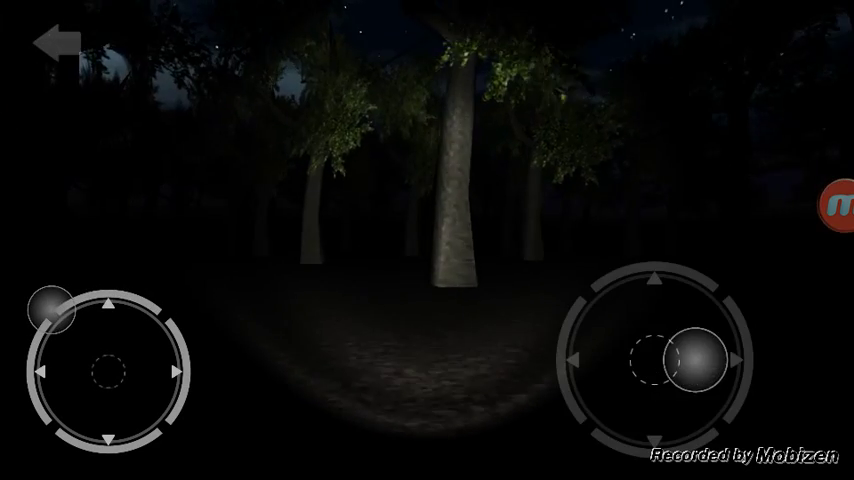
pyautogui.moveTo(134, 291); pyautogui.dragTo(48, 310)
pyautogui.moveTo(734, 347); pyautogui.dragTo(658, 356)
# Keep walking into the trees, drifting and turning left.
pyautogui.moveTo(48, 312); pyautogui.dragTo(60, 302)
pyautogui.moveTo(744, 340); pyautogui.dragTo(744, 340)
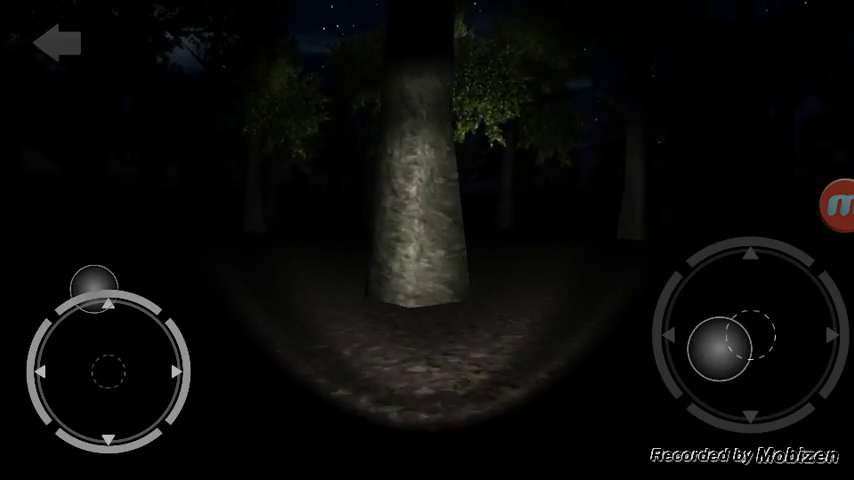
pyautogui.moveTo(94, 288); pyautogui.dragTo(60, 300)
pyautogui.moveTo(719, 348); pyautogui.dragTo(719, 348)
pyautogui.moveTo(82, 290); pyautogui.dragTo(101, 288)
pyautogui.moveTo(661, 341); pyautogui.dragTo(661, 341)
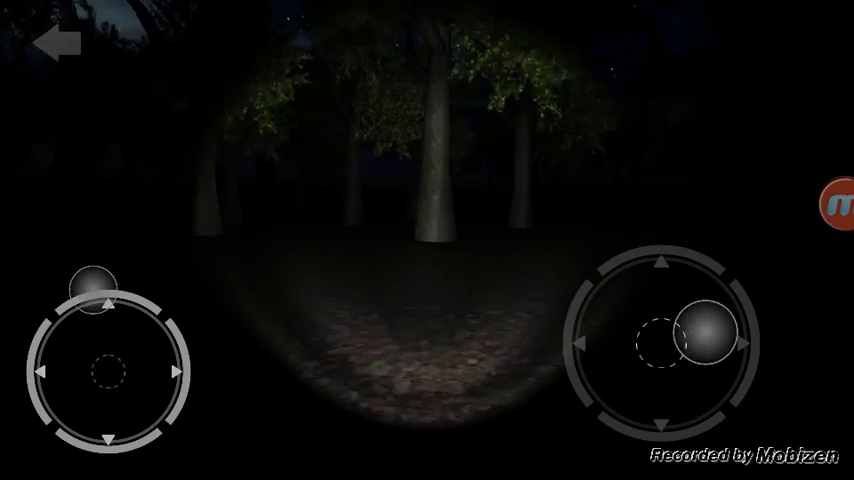
pyautogui.moveTo(93, 289); pyautogui.dragTo(103, 287)
pyautogui.moveTo(709, 353); pyautogui.dragTo(638, 373)
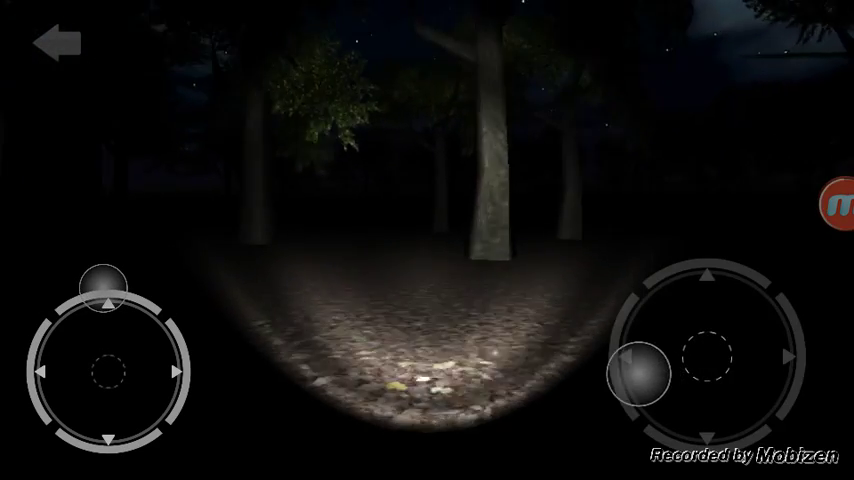
# Continue walking while nudging the view slightly left.
pyautogui.moveTo(104, 286); pyautogui.dragTo(104, 286)
pyautogui.moveTo(638, 373); pyautogui.dragTo(638, 373)
pyautogui.moveTo(119, 289); pyautogui.dragTo(114, 288)
pyautogui.moveTo(700, 359); pyautogui.dragTo(677, 359)
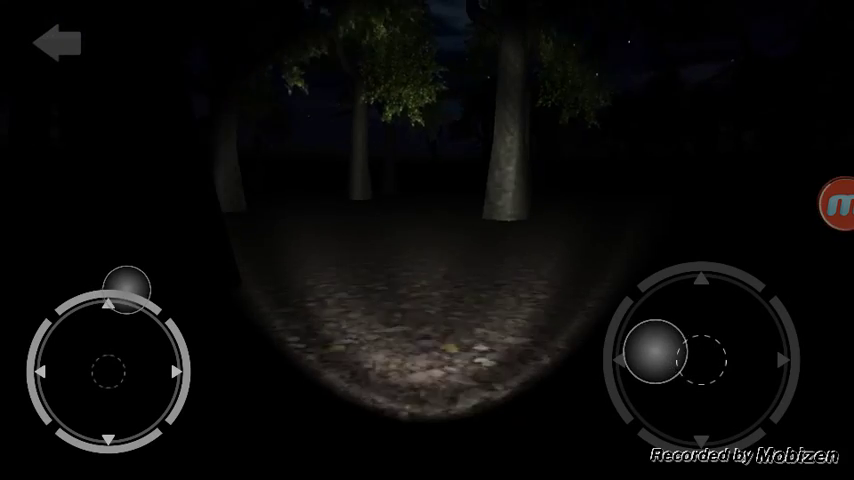
pyautogui.moveTo(126, 289); pyautogui.dragTo(126, 289)
pyautogui.moveTo(655, 352); pyautogui.dragTo(591, 349)
pyautogui.moveTo(707, 327); pyautogui.dragTo(694, 330)
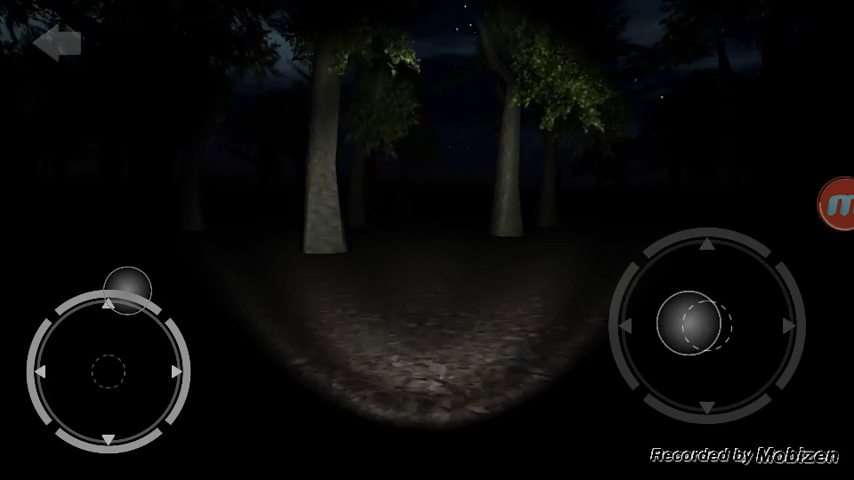
# Turn right to face a large tree, then turn past it over the leafy ground.
pyautogui.moveTo(128, 290); pyautogui.dragTo(80, 292)
pyautogui.moveTo(688, 320); pyautogui.dragTo(755, 316)
pyautogui.moveTo(660, 305); pyautogui.dragTo(766, 348)
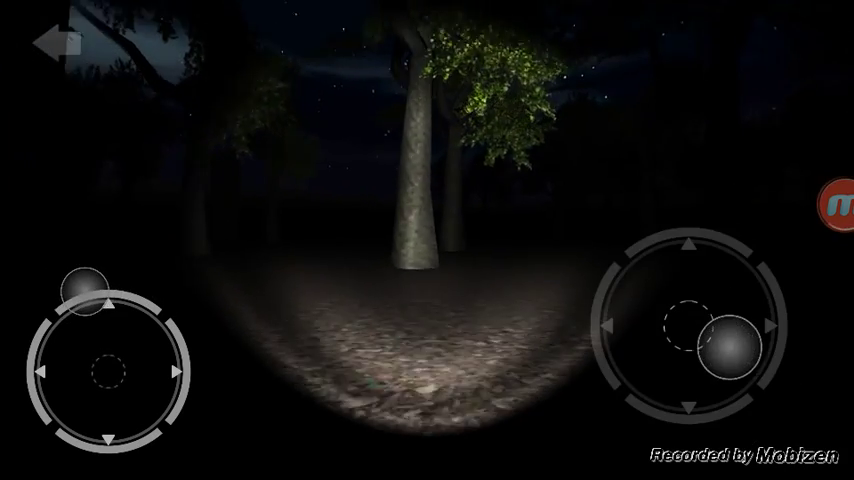
pyautogui.moveTo(80, 292); pyautogui.dragTo(124, 289)
pyautogui.moveTo(766, 348); pyautogui.dragTo(766, 348)
pyautogui.moveTo(686, 339); pyautogui.dragTo(671, 328)
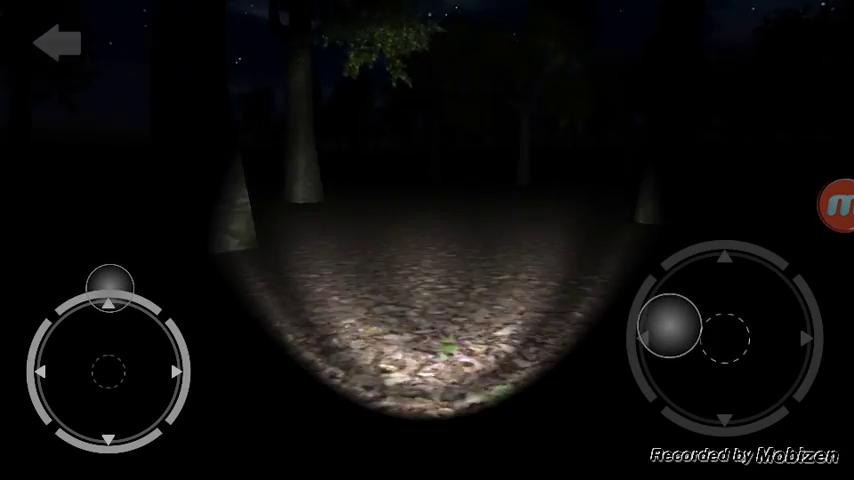
pyautogui.moveTo(124, 289); pyautogui.dragTo(88, 290)
pyautogui.moveTo(654, 328); pyautogui.dragTo(734, 320)
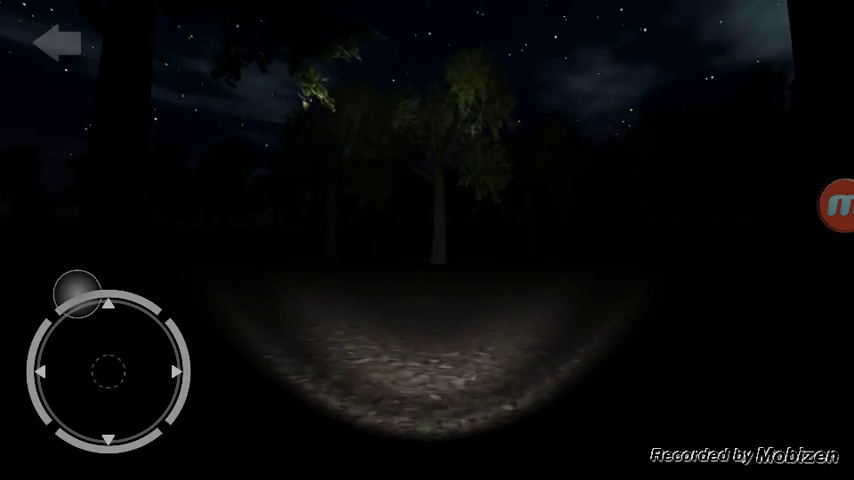
pyautogui.moveTo(724, 350); pyautogui.dragTo(680, 368)
pyautogui.moveTo(90, 290); pyautogui.dragTo(110, 288)
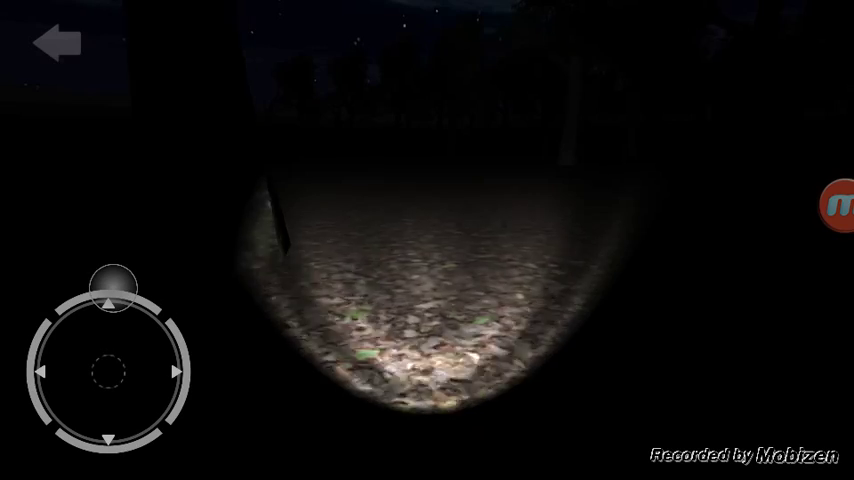
pyautogui.moveTo(708, 362)
pyautogui.mouseDown()
pyautogui.moveTo(660, 338)
pyautogui.moveTo(682, 337)
pyautogui.mouseUp()
# Walk up to the glowing pillar and collect its page, making 2/8.
pyautogui.moveTo(98, 289)
pyautogui.mouseDown()
pyautogui.moveTo(130, 290)
pyautogui.moveTo(117, 288)
pyautogui.mouseUp()
pyautogui.moveTo(691, 289); pyautogui.dragTo(667, 316)
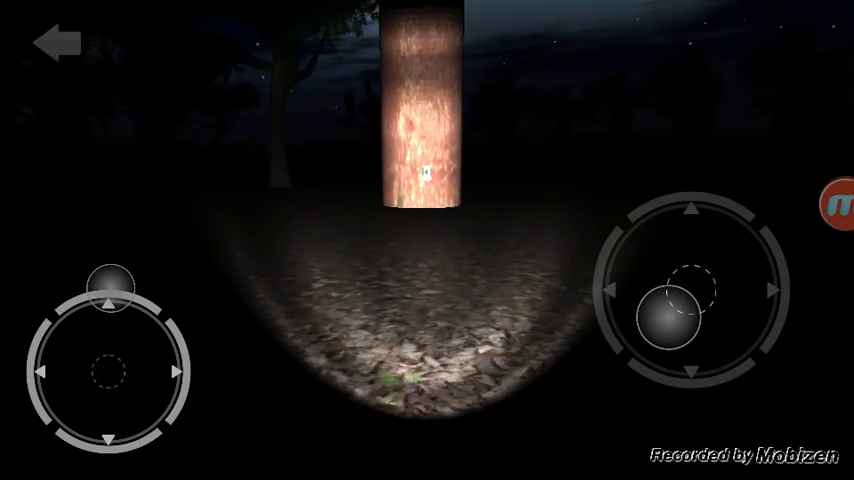
pyautogui.moveTo(118, 288); pyautogui.dragTo(113, 287)
pyautogui.moveTo(667, 316); pyautogui.dragTo(719, 269)
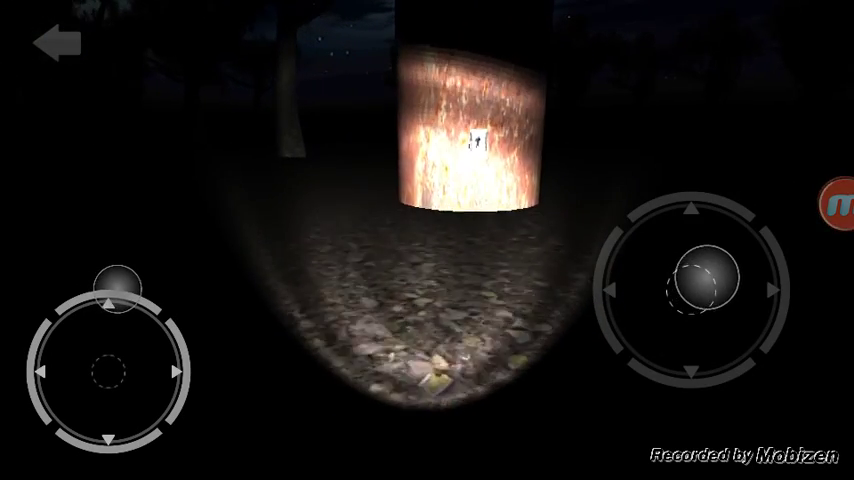
pyautogui.moveTo(113, 287); pyautogui.dragTo(99, 282)
# Collect the page, move past the pillar and turn right toward the night forest and sky.
pyautogui.moveTo(108, 370); pyautogui.dragTo(114, 282)
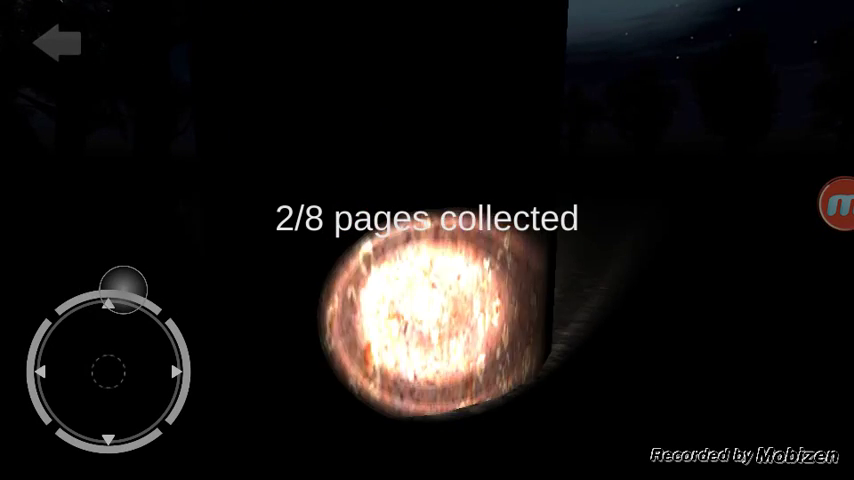
pyautogui.moveTo(657, 315); pyautogui.dragTo(667, 305)
pyautogui.moveTo(121, 289); pyautogui.dragTo(104, 287)
pyautogui.moveTo(668, 305); pyautogui.dragTo(745, 288)
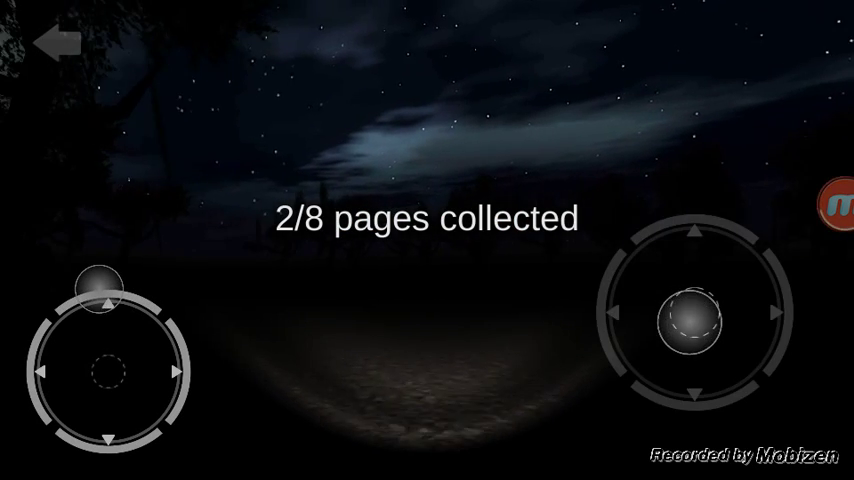
pyautogui.moveTo(690, 318); pyautogui.dragTo(730, 337)
pyautogui.moveTo(104, 287); pyautogui.dragTo(90, 289)
pyautogui.moveTo(730, 337); pyautogui.dragTo(745, 330)
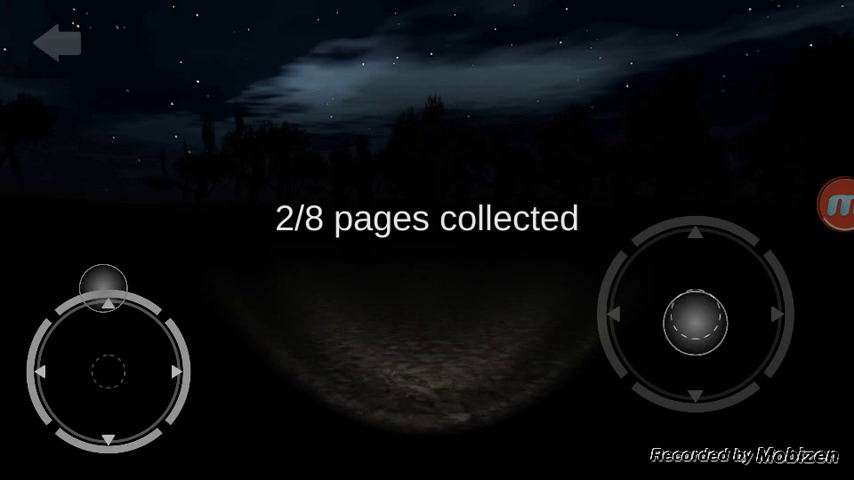
# Walk forward while glancing down at the lit ground and up at the sky.
pyautogui.moveTo(104, 287); pyautogui.dragTo(105, 287)
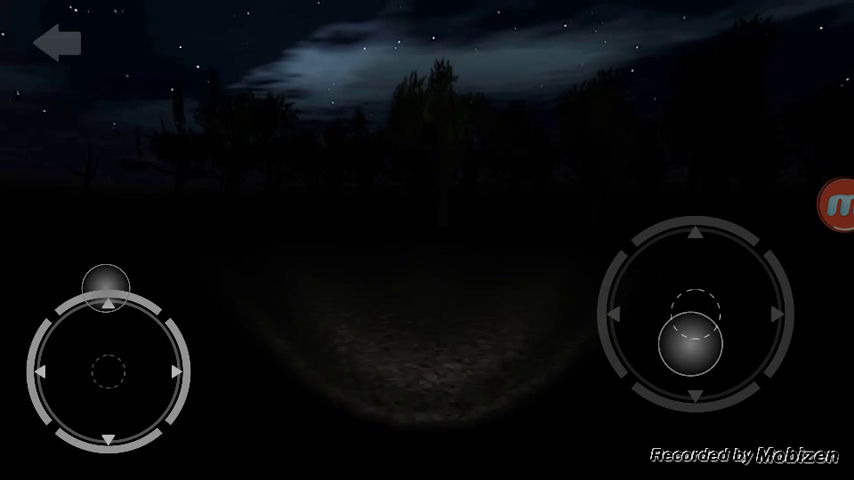
pyautogui.moveTo(691, 336); pyautogui.dragTo(644, 339)
pyautogui.moveTo(105, 287); pyautogui.dragTo(105, 287)
pyautogui.moveTo(670, 333); pyautogui.dragTo(683, 316)
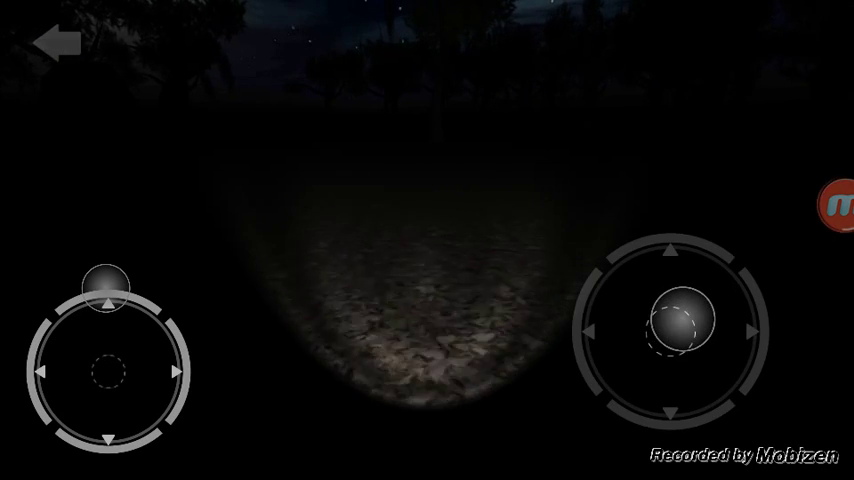
pyautogui.moveTo(105, 287); pyautogui.dragTo(105, 287)
pyautogui.moveTo(682, 310)
pyautogui.mouseDown()
pyautogui.moveTo(686, 280)
pyautogui.moveTo(671, 324)
pyautogui.mouseUp()
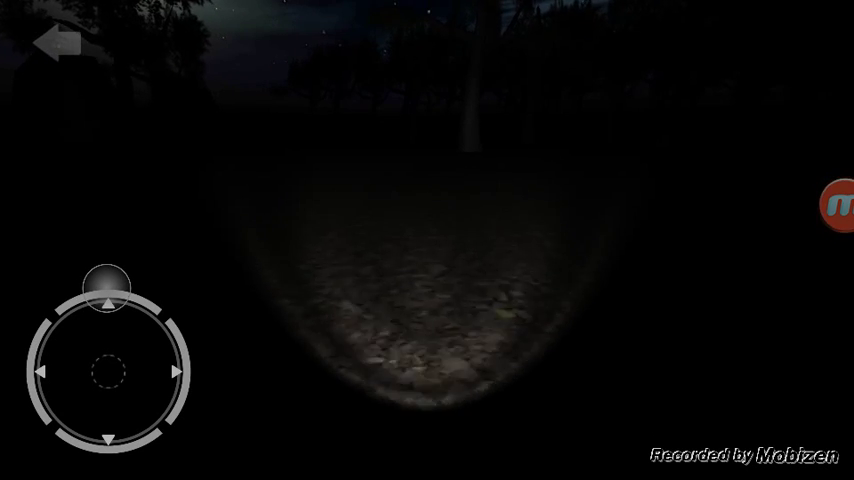
# Turn toward the moonlit trees, then right into the darker trees.
pyautogui.moveTo(730, 309); pyautogui.dragTo(690, 305)
pyautogui.moveTo(105, 287); pyautogui.dragTo(187, 343)
pyautogui.moveTo(690, 305)
pyautogui.mouseDown()
pyautogui.moveTo(652, 295)
pyautogui.moveTo(726, 314)
pyautogui.mouseUp()
pyautogui.moveTo(186, 338); pyautogui.dragTo(99, 282)
pyautogui.moveTo(726, 314); pyautogui.dragTo(730, 309)
pyautogui.moveTo(99, 282); pyautogui.dragTo(64, 300)
pyautogui.moveTo(722, 325); pyautogui.dragTo(722, 325)
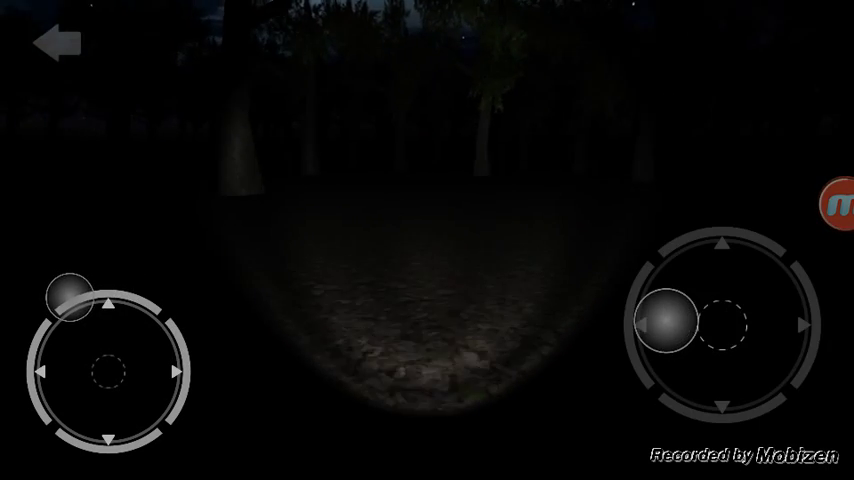
# Swing left toward the moon and lit tree, then right past a tree.
pyautogui.moveTo(666, 320); pyautogui.dragTo(666, 320)
pyautogui.moveTo(70, 297)
pyautogui.mouseDown()
pyautogui.moveTo(86, 282)
pyautogui.moveTo(131, 286)
pyautogui.mouseUp()
pyautogui.moveTo(728, 314); pyautogui.dragTo(728, 314)
pyautogui.moveTo(131, 286); pyautogui.dragTo(175, 318)
pyautogui.moveTo(728, 314); pyautogui.dragTo(682, 311)
pyautogui.moveTo(175, 318); pyautogui.dragTo(180, 329)
pyautogui.moveTo(682, 311); pyautogui.dragTo(662, 297)
# Keep walking on through the trees, ending with a look down at the ground.
pyautogui.moveTo(180, 329)
pyautogui.mouseDown()
pyautogui.moveTo(191, 358)
pyautogui.moveTo(164, 301)
pyautogui.moveTo(115, 288)
pyautogui.mouseUp()
pyautogui.moveTo(662, 316); pyautogui.dragTo(717, 320)
pyautogui.moveTo(114, 287); pyautogui.dragTo(109, 282)
pyautogui.moveTo(717, 320); pyautogui.dragTo(717, 320)
pyautogui.moveTo(109, 282); pyautogui.dragTo(98, 288)
pyautogui.moveTo(688, 301)
pyautogui.mouseDown()
pyautogui.moveTo(667, 326)
pyautogui.moveTo(700, 337)
pyautogui.mouseUp()
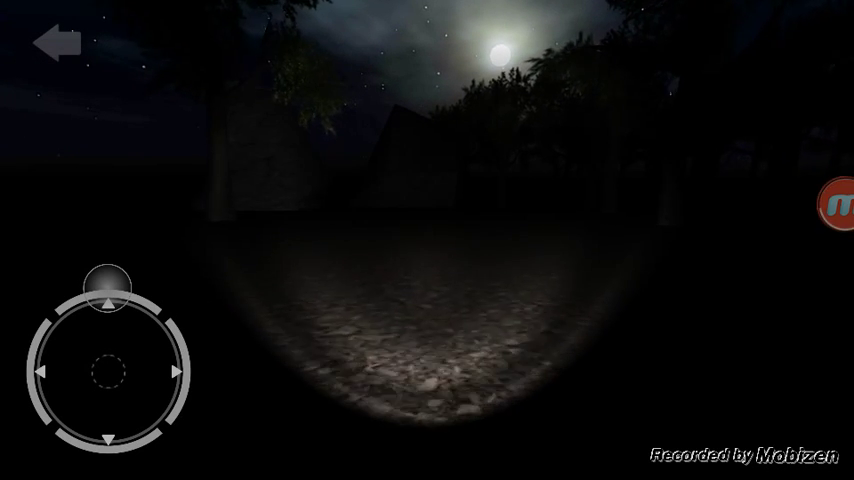
# Walk forward toward the stone blocks, turning left past the stones.
pyautogui.moveTo(740, 362); pyautogui.dragTo(703, 362)
pyautogui.moveTo(156, 303); pyautogui.dragTo(99, 282)
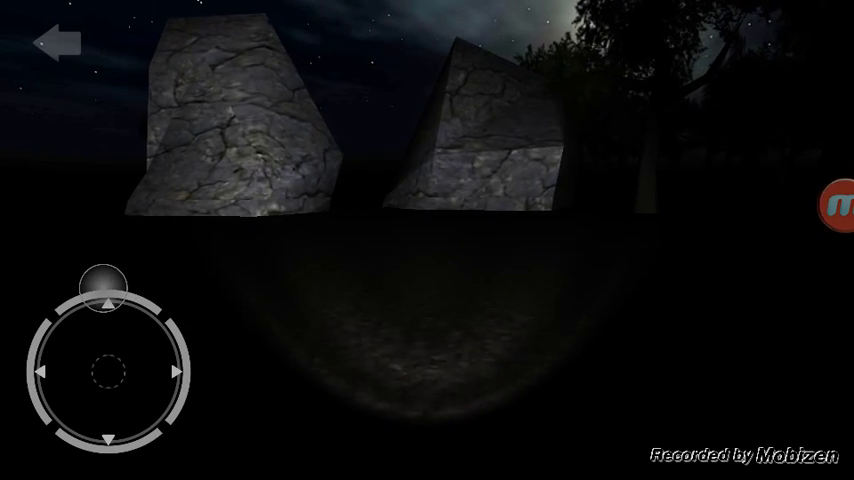
pyautogui.moveTo(725, 348); pyautogui.dragTo(648, 353)
pyautogui.moveTo(99, 282); pyautogui.dragTo(108, 288)
pyautogui.moveTo(648, 353); pyautogui.dragTo(627, 345)
pyautogui.moveTo(108, 288); pyautogui.dragTo(129, 290)
pyautogui.moveTo(627, 345); pyautogui.dragTo(627, 345)
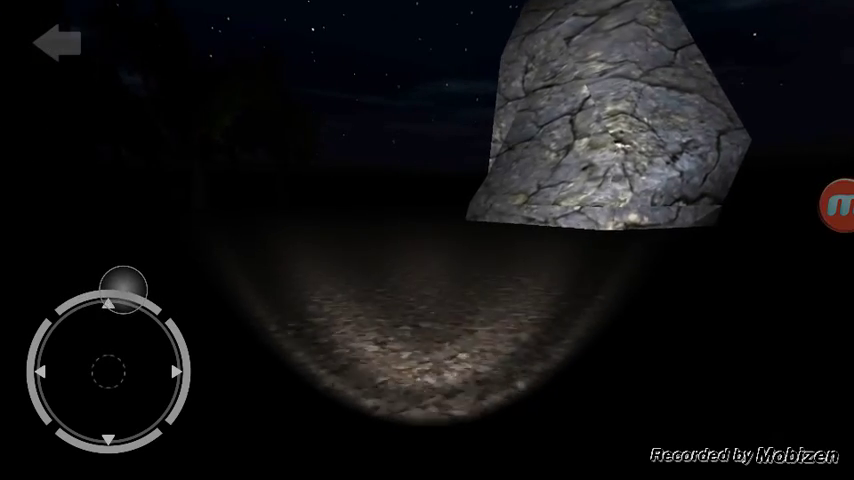
# Approach the large rock, veering right as you get close.
pyautogui.moveTo(107, 287); pyautogui.dragTo(86, 286)
pyautogui.moveTo(671, 324); pyautogui.dragTo(724, 328)
pyautogui.moveTo(86, 286); pyautogui.dragTo(76, 290)
pyautogui.moveTo(644, 352); pyautogui.dragTo(661, 343)
pyautogui.moveTo(76, 290); pyautogui.dragTo(76, 290)
pyautogui.moveTo(661, 343)
pyautogui.mouseDown()
pyautogui.moveTo(701, 358)
pyautogui.moveTo(715, 350)
pyautogui.mouseUp()
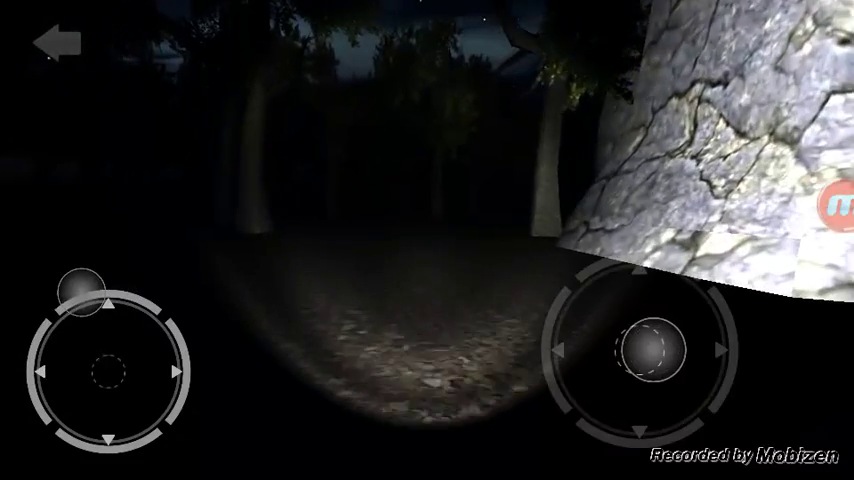
# Turn right around the rock toward the tree and the rock wall.
pyautogui.moveTo(76, 294); pyautogui.dragTo(62, 302)
pyautogui.moveTo(706, 336); pyautogui.dragTo(712, 336)
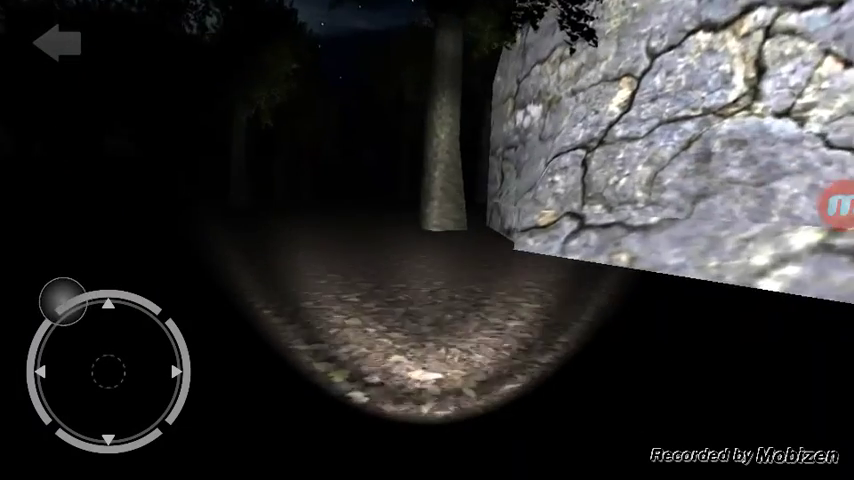
pyautogui.moveTo(48, 313); pyautogui.dragTo(50, 305)
pyautogui.moveTo(686, 349); pyautogui.dragTo(701, 343)
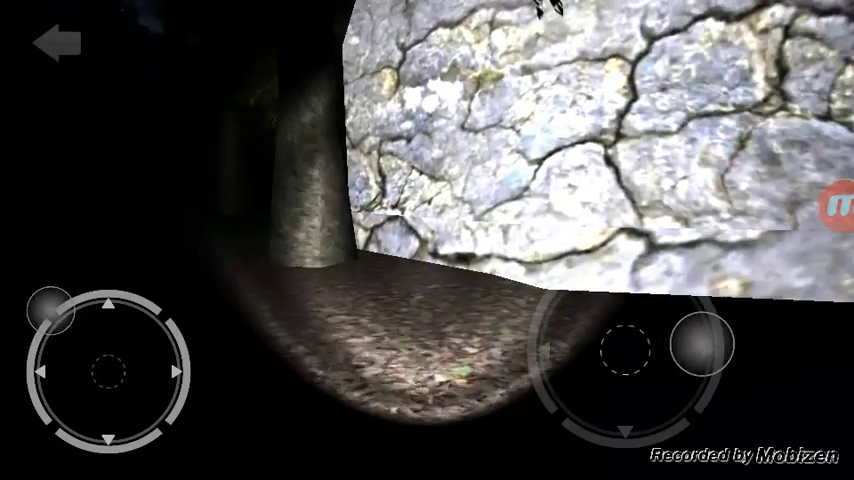
pyautogui.moveTo(50, 305)
pyautogui.mouseDown()
pyautogui.moveTo(30, 328)
pyautogui.moveTo(44, 317)
pyautogui.mouseUp()
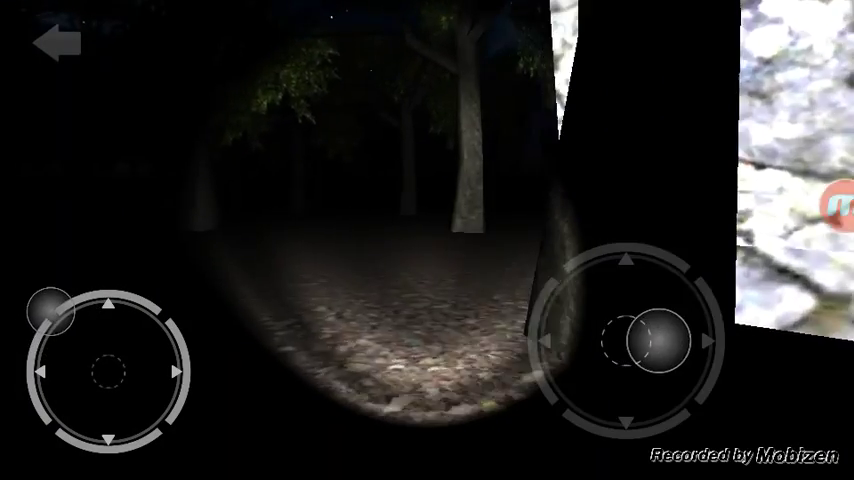
pyautogui.moveTo(692, 336); pyautogui.dragTo(700, 336)
pyautogui.moveTo(42, 318); pyautogui.dragTo(40, 322)
pyautogui.moveTo(655, 340); pyautogui.dragTo(690, 334)
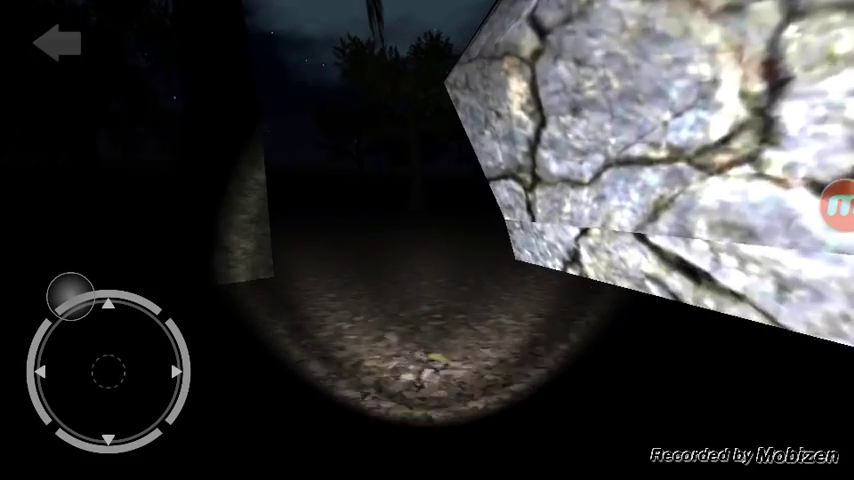
# Move left past the rock, face the wall and walk between the rock walls.
pyautogui.moveTo(71, 296); pyautogui.dragTo(91, 289)
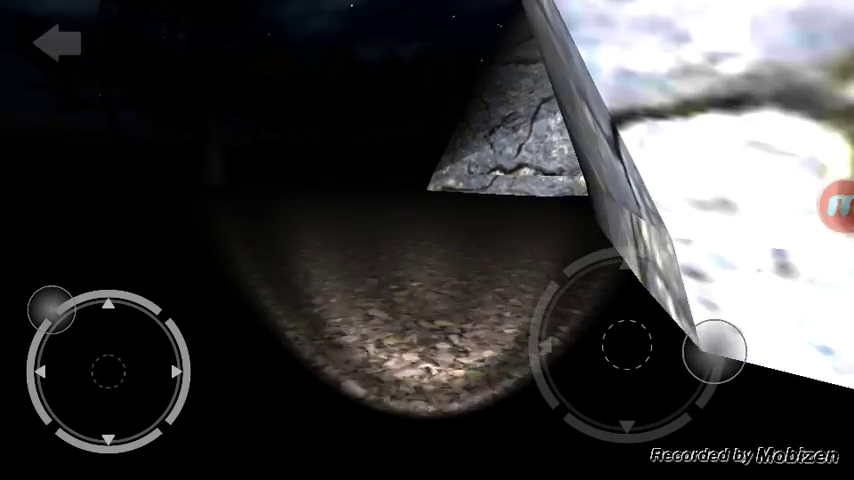
pyautogui.moveTo(714, 352); pyautogui.dragTo(726, 345)
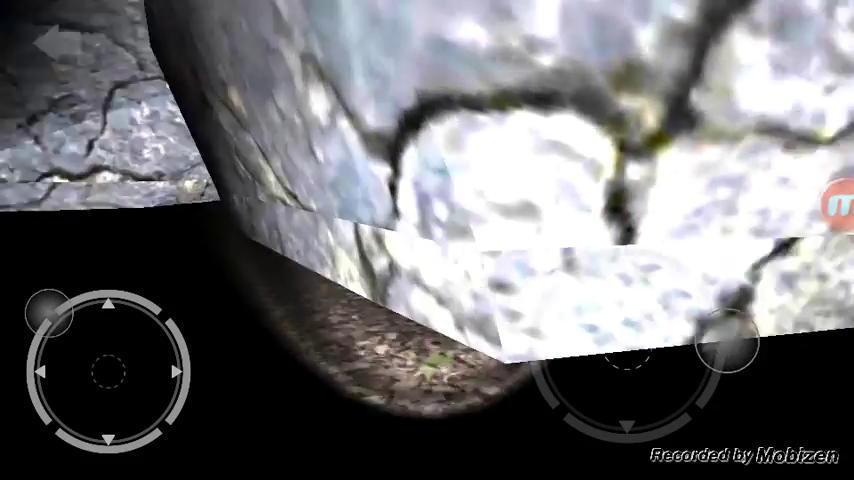
pyautogui.moveTo(50, 310); pyautogui.dragTo(32, 328)
pyautogui.moveTo(690, 345); pyautogui.dragTo(618, 347)
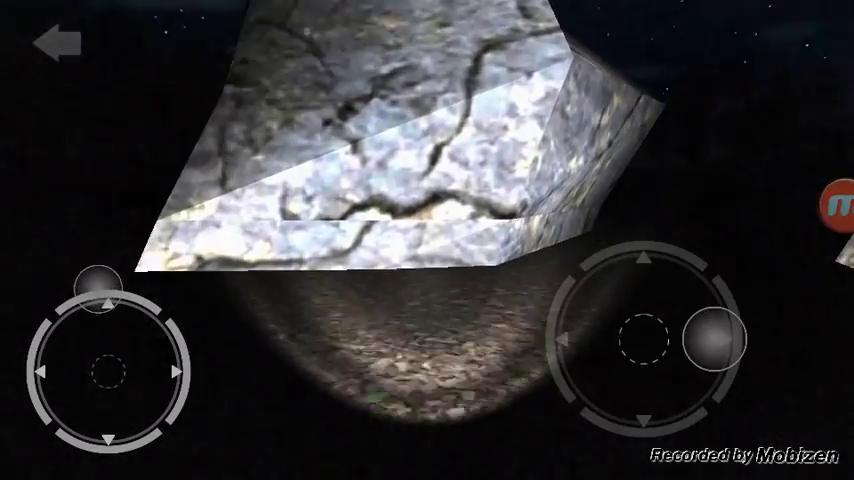
pyautogui.moveTo(714, 338); pyautogui.dragTo(732, 330)
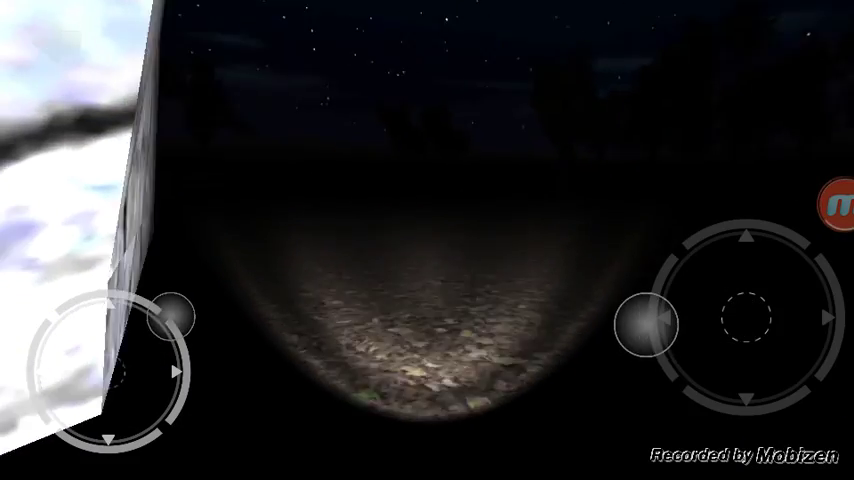
# Weave left and right along the rock wall and through the narrow gap.
pyautogui.moveTo(118, 289); pyautogui.dragTo(183, 334)
pyautogui.moveTo(697, 328); pyautogui.dragTo(676, 330)
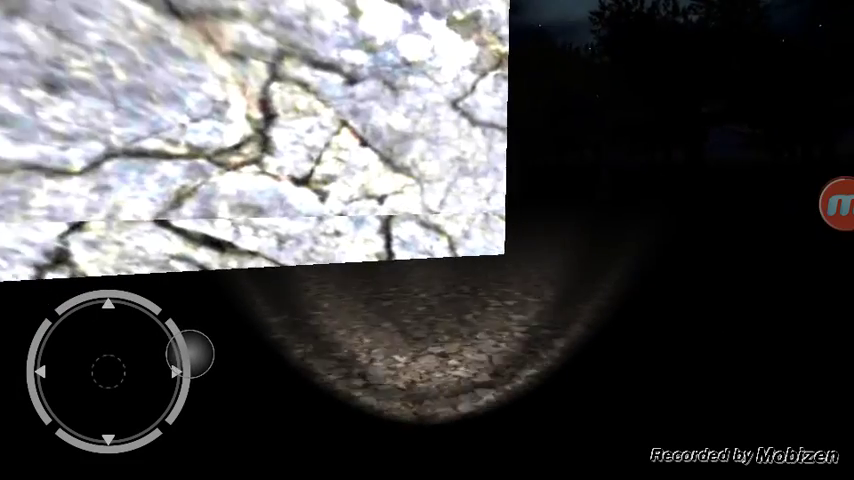
pyautogui.moveTo(188, 347); pyautogui.dragTo(191, 367)
pyautogui.moveTo(668, 318)
pyautogui.mouseDown()
pyautogui.moveTo(650, 317)
pyautogui.moveTo(636, 300)
pyautogui.mouseUp()
pyautogui.moveTo(190, 360); pyautogui.dragTo(191, 380)
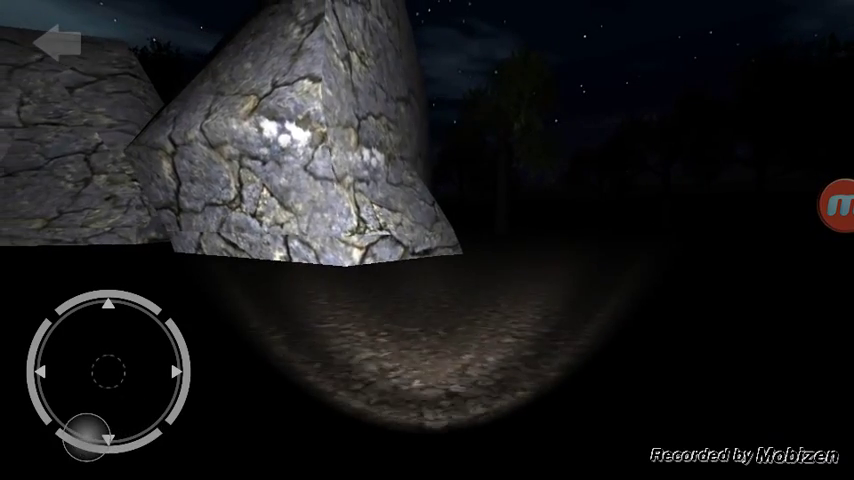
pyautogui.moveTo(658, 282); pyautogui.dragTo(586, 290)
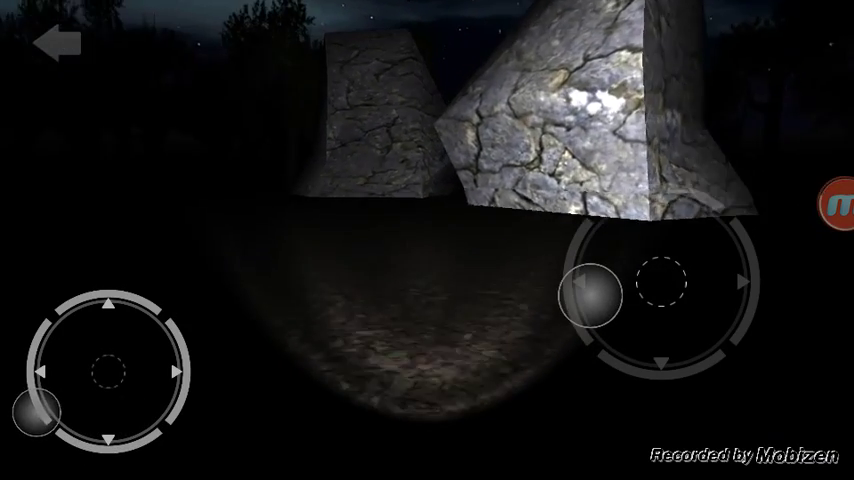
# Turn left until the rock leaves view and face the trees.
pyautogui.moveTo(86, 437); pyautogui.dragTo(112, 321)
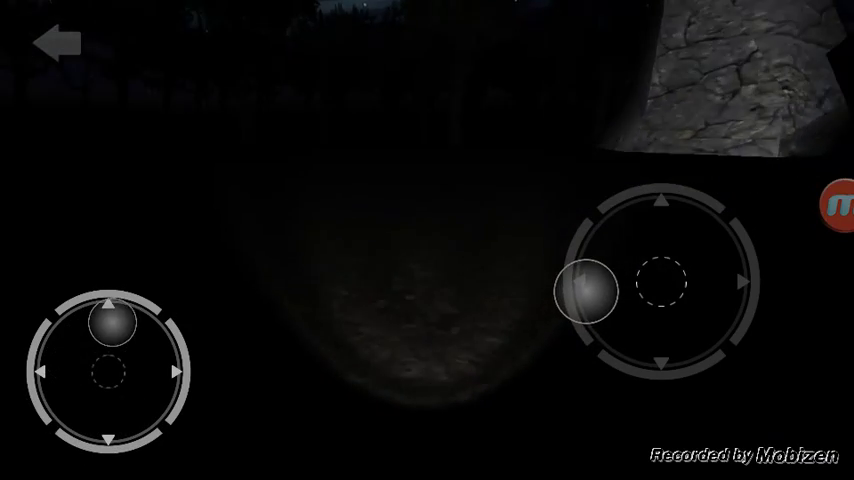
pyautogui.moveTo(586, 290); pyautogui.dragTo(577, 283)
pyautogui.moveTo(112, 321); pyautogui.dragTo(138, 316)
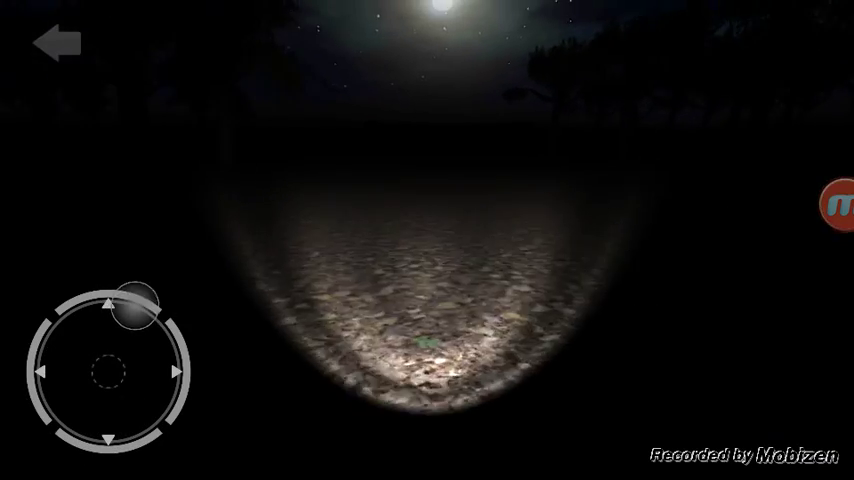
pyautogui.moveTo(623, 283); pyautogui.dragTo(595, 286)
pyautogui.moveTo(144, 317); pyautogui.dragTo(185, 343)
pyautogui.moveTo(682, 276); pyautogui.dragTo(589, 290)
pyautogui.moveTo(185, 343); pyautogui.dragTo(191, 367)
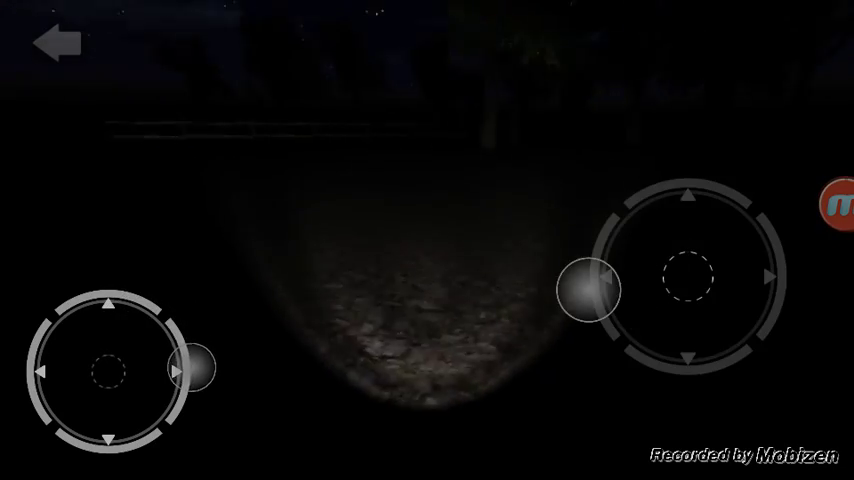
# Sweep the view left over the lit ground toward the rock and trees.
pyautogui.moveTo(698, 282); pyautogui.dragTo(604, 286)
pyautogui.moveTo(191, 375)
pyautogui.mouseDown()
pyautogui.moveTo(82, 299)
pyautogui.moveTo(55, 325)
pyautogui.mouseUp()
pyautogui.moveTo(656, 277); pyautogui.dragTo(555, 273)
pyautogui.moveTo(55, 325); pyautogui.dragTo(23, 349)
pyautogui.moveTo(620, 324); pyautogui.dragTo(580, 324)
pyautogui.moveTo(23, 349)
pyautogui.mouseDown()
pyautogui.moveTo(95, 286)
pyautogui.moveTo(124, 289)
pyautogui.mouseUp()
# Turn left away from the rock and head toward the trees.
pyautogui.moveTo(682, 288)
pyautogui.mouseDown()
pyautogui.moveTo(631, 311)
pyautogui.moveTo(587, 314)
pyautogui.mouseUp()
pyautogui.moveTo(124, 289); pyautogui.dragTo(108, 286)
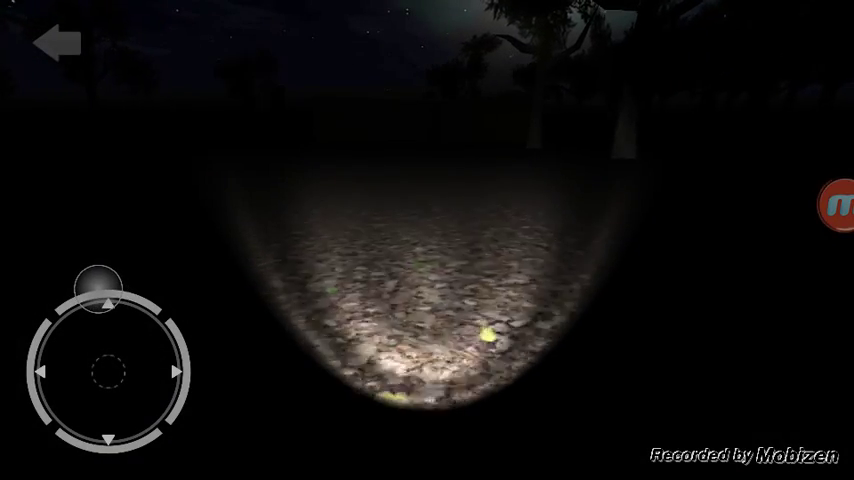
pyautogui.moveTo(740, 290); pyautogui.dragTo(680, 290)
pyautogui.moveTo(107, 287); pyautogui.dragTo(162, 356)
pyautogui.moveTo(680, 290); pyautogui.dragTo(639, 305)
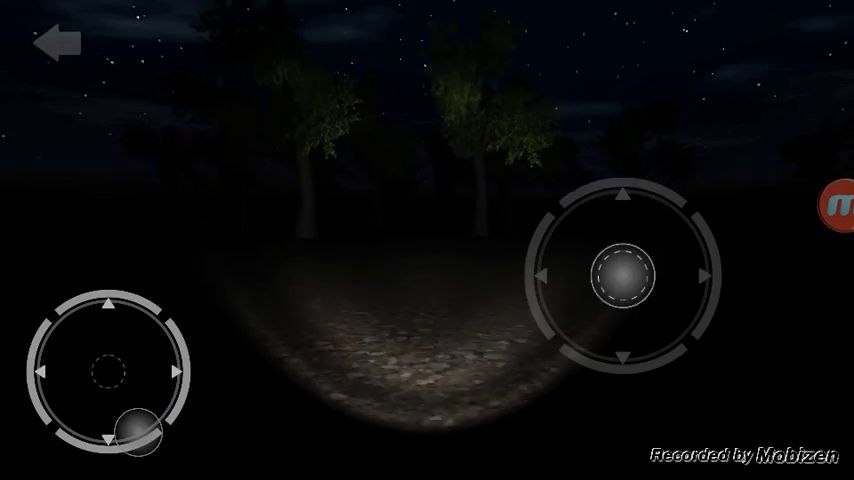
pyautogui.moveTo(162, 356); pyautogui.dragTo(137, 420)
pyautogui.moveTo(620, 273); pyautogui.dragTo(583, 289)
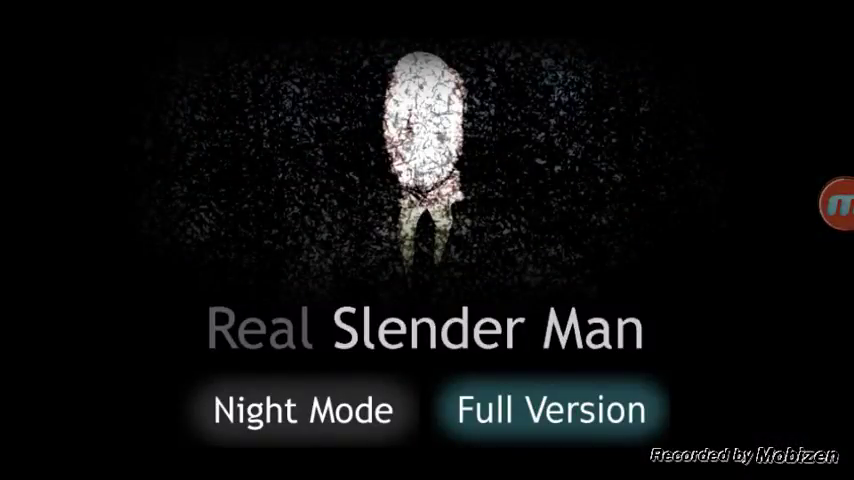
# Close the Tuning Racing ad popup, leaving Night Mode and Full Version showing.
pyautogui.click(836, 204)
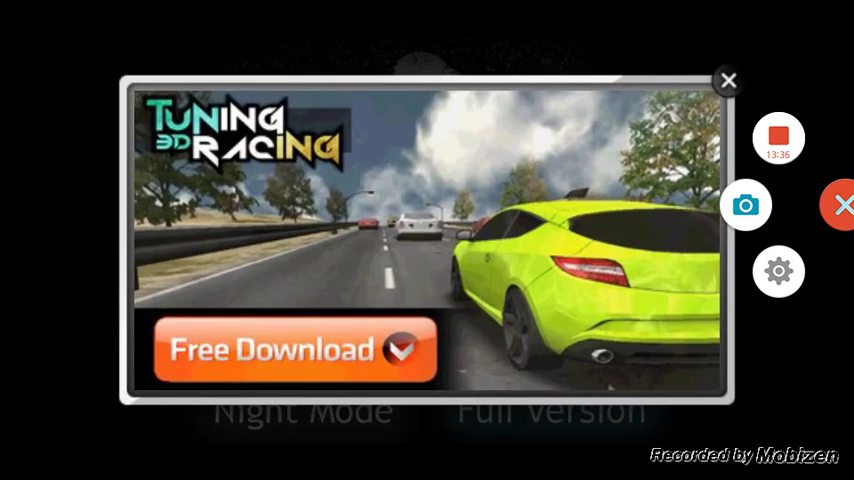
pyautogui.click(728, 81)
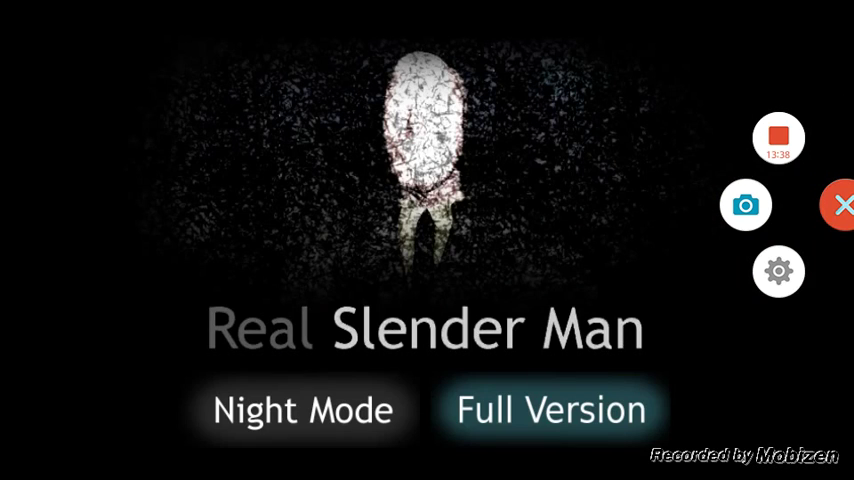